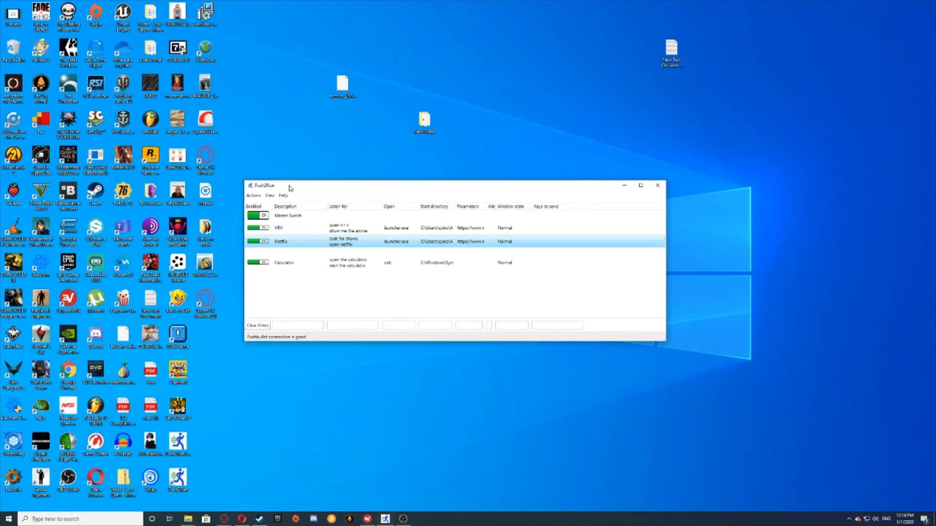
# - Switch to the web browser and look over the Push2Run home page down to its download link
pyautogui.click(235, 514)
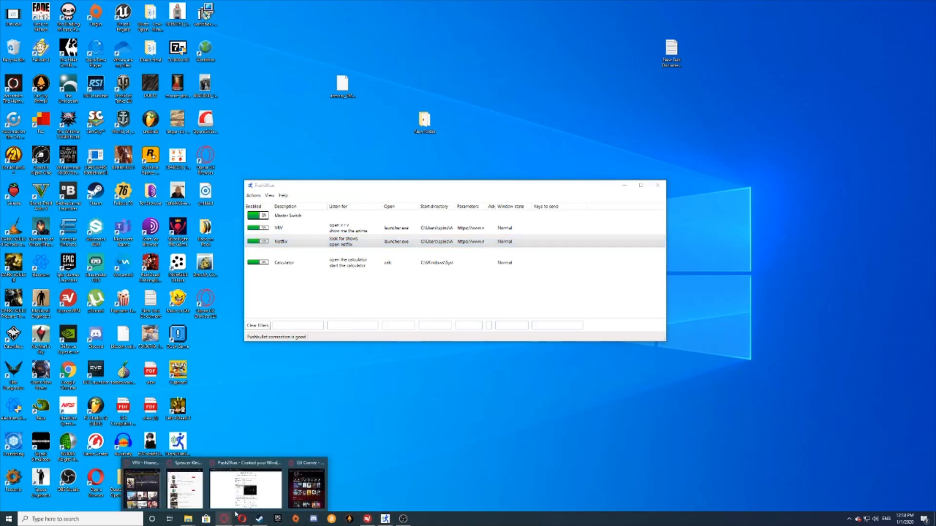
pyautogui.click(257, 487)
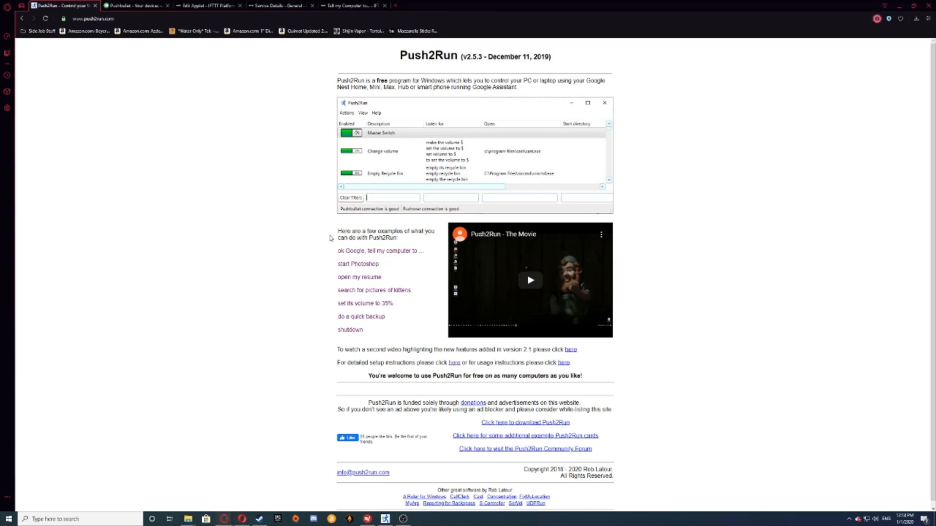
pyautogui.scroll(-1, 398, 287)
pyautogui.scroll(1, 423, 309)
pyautogui.scroll(-1, 417, 319)
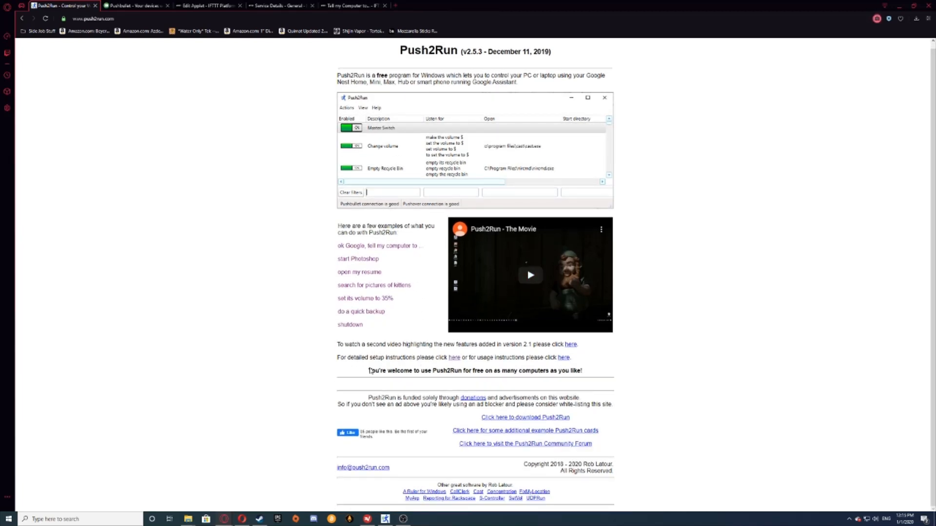
pyautogui.click(545, 419)
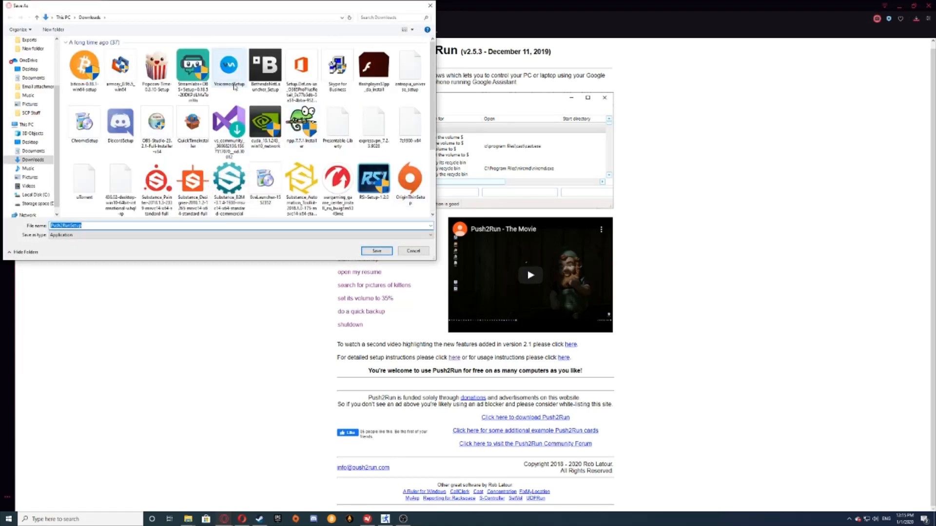
pyautogui.scroll(1, 25, 166)
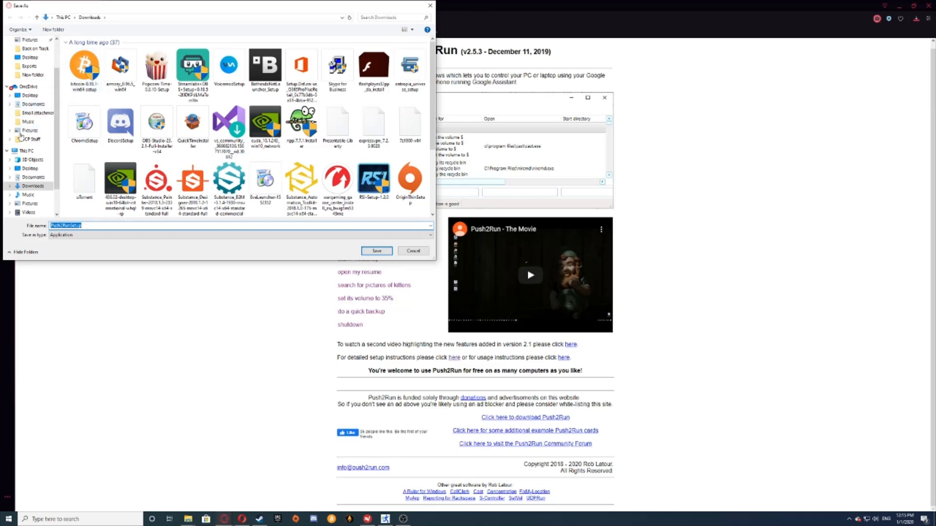
pyautogui.click(22, 170)
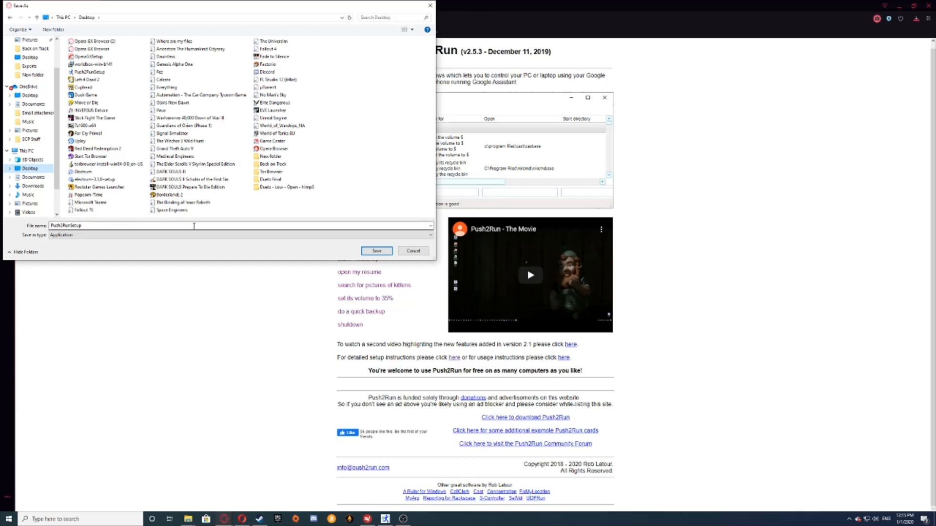
pyautogui.click(412, 251)
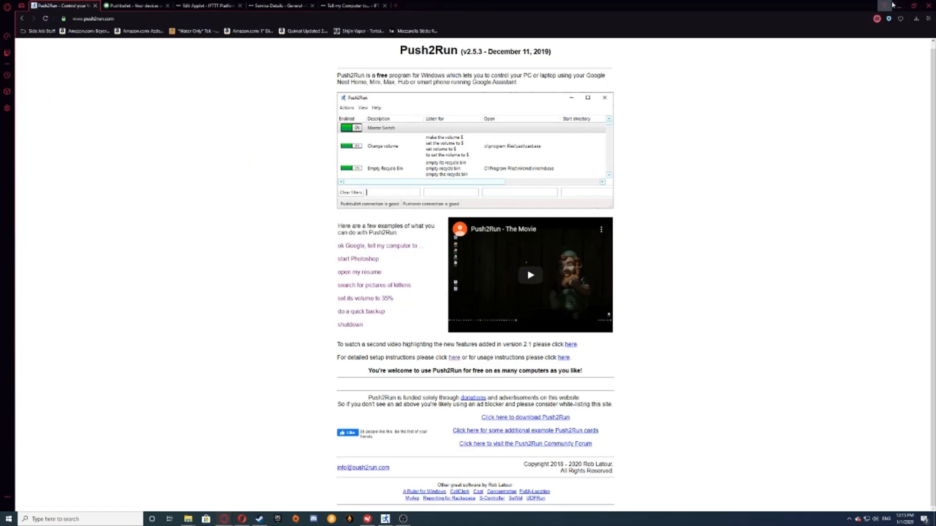
# - Start the Push2Run setup from the desktop and accept its license agreement
pyautogui.click(900, 5)
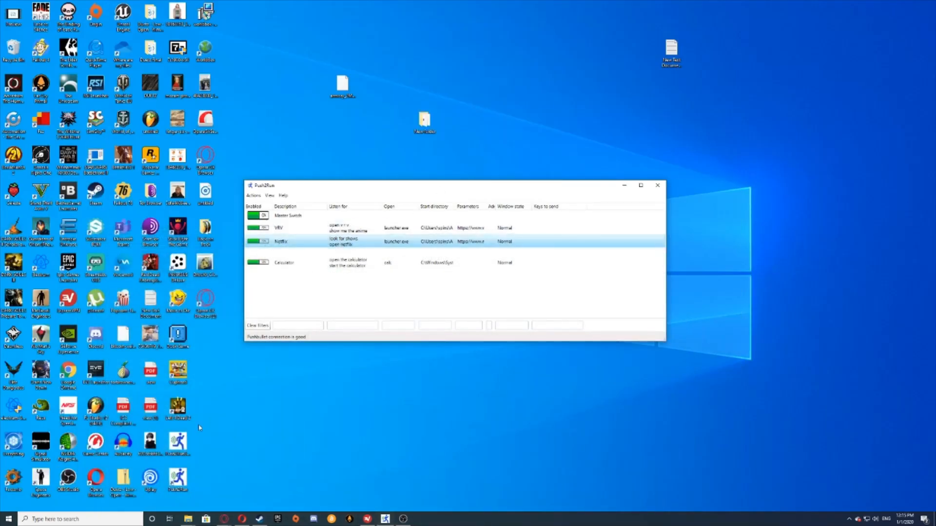
pyautogui.click(188, 436)
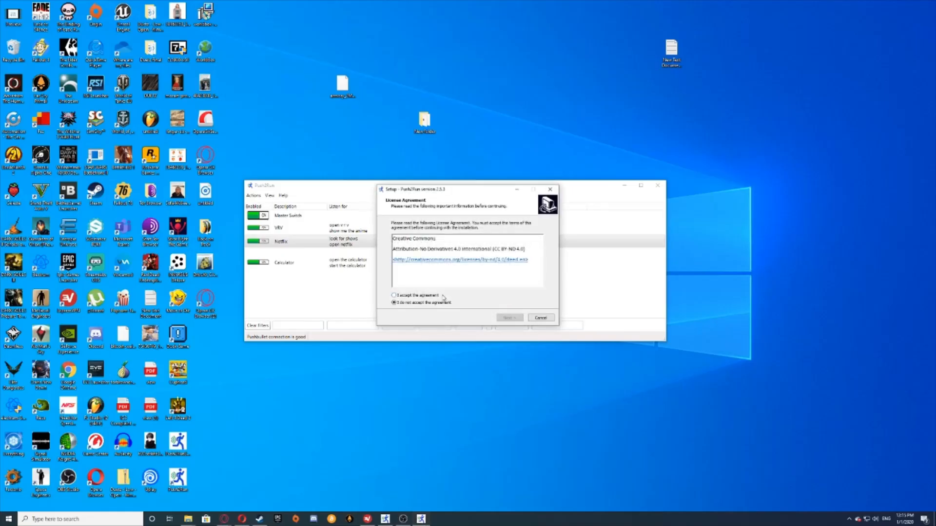
pyautogui.click(442, 296)
pyautogui.click(508, 318)
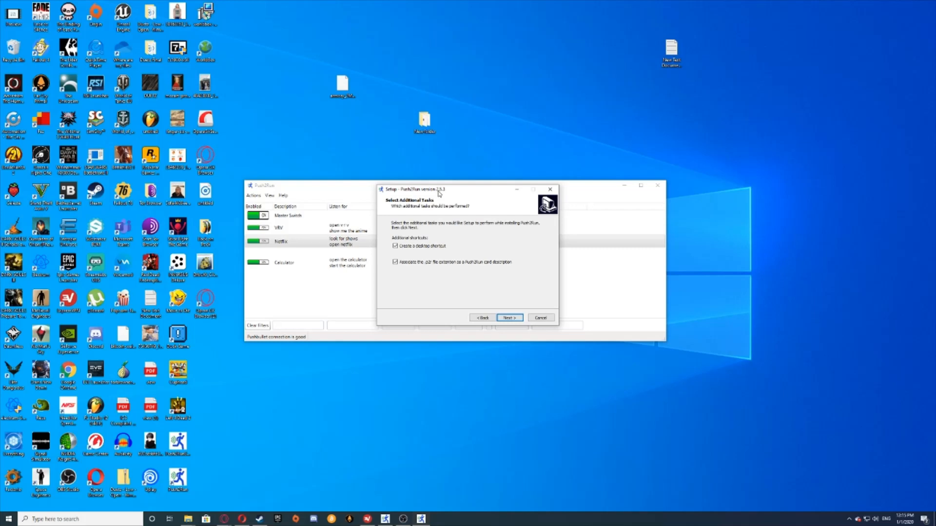
# - Install Push2Run with the desktop shortcut and card file association enabled, and launch it on finishing
pyautogui.moveTo(438, 194); pyautogui.dragTo(519, 200)
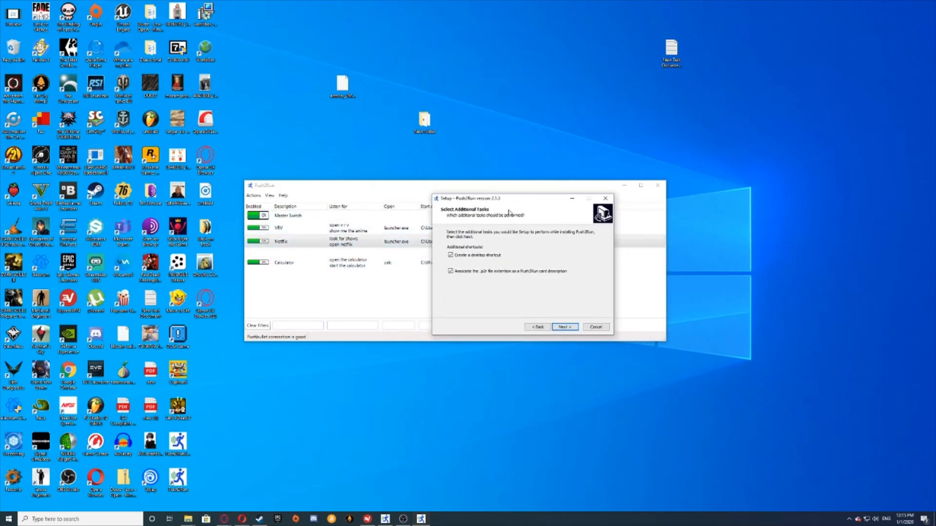
pyautogui.click(567, 330)
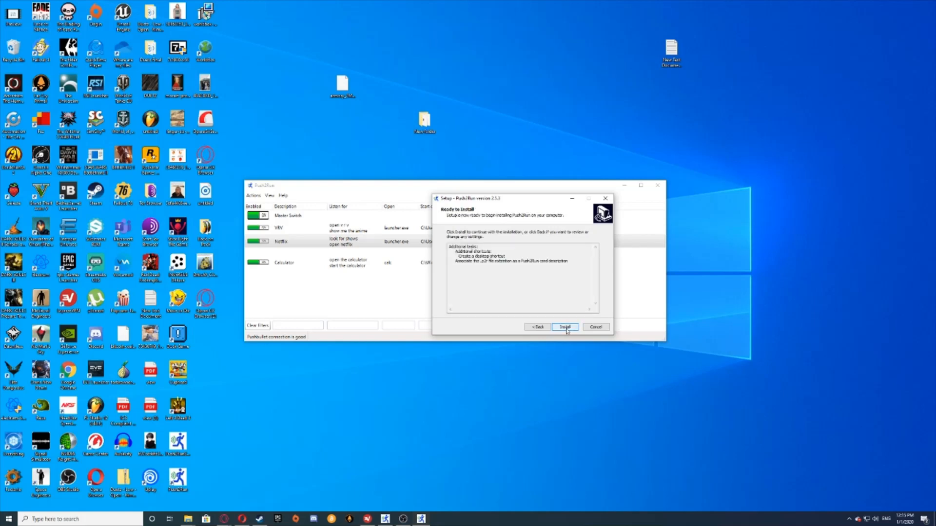
pyautogui.click(566, 327)
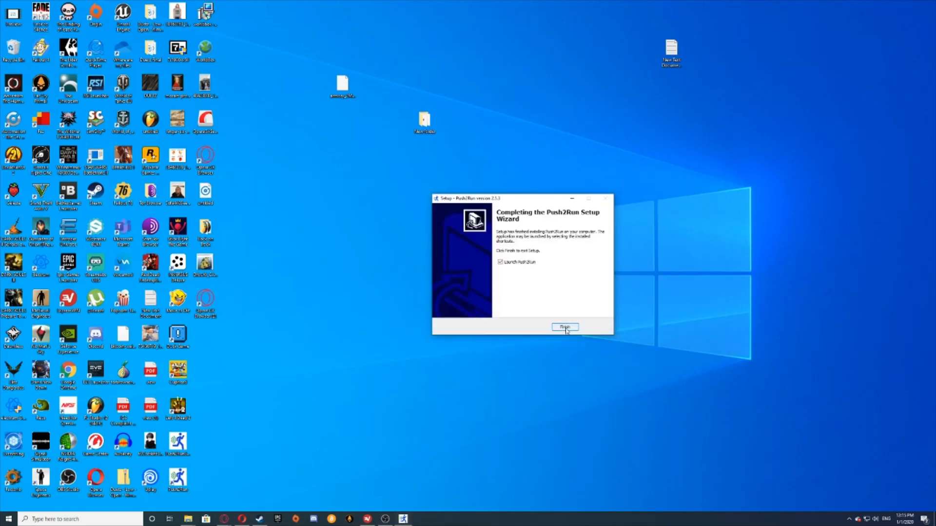
pyautogui.click(565, 329)
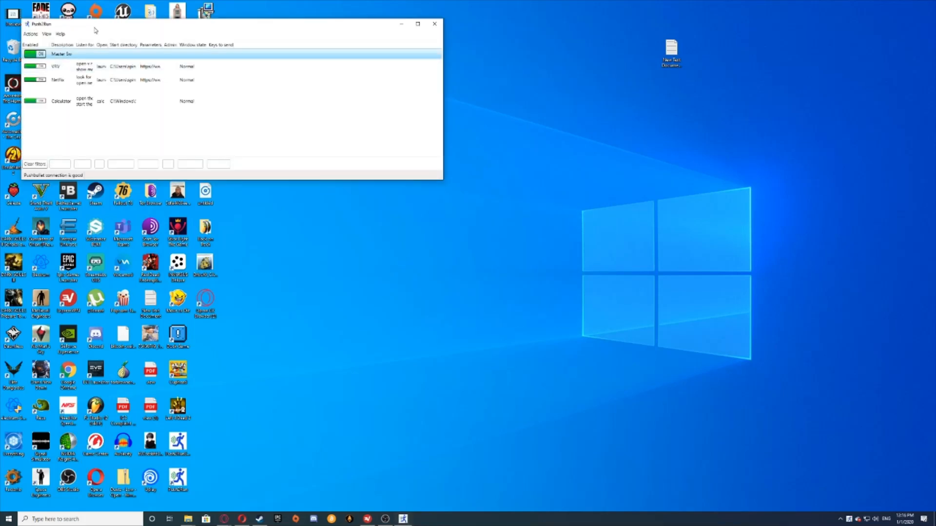
# - Open the Pushbullet settings in the Push2Run options
pyautogui.moveTo(99, 24); pyautogui.dragTo(440, 240)
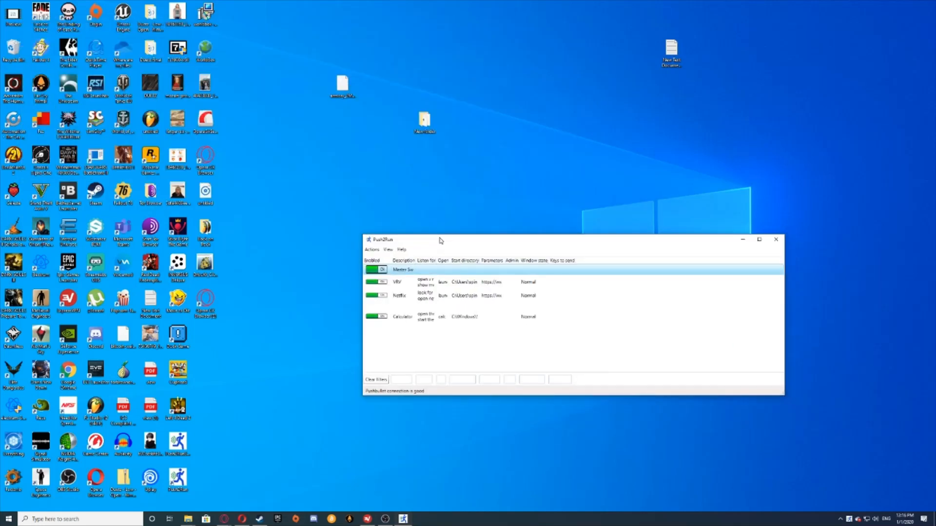
pyautogui.click(374, 250)
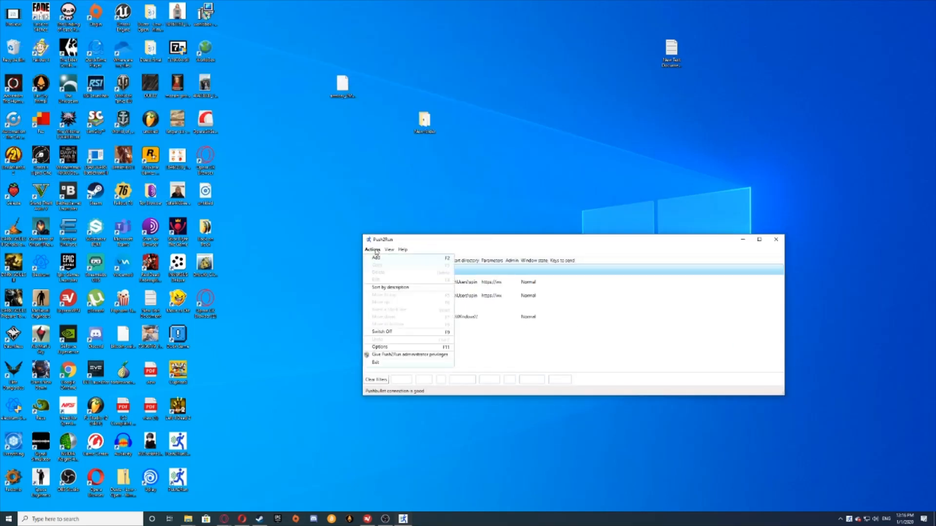
pyautogui.click(397, 351)
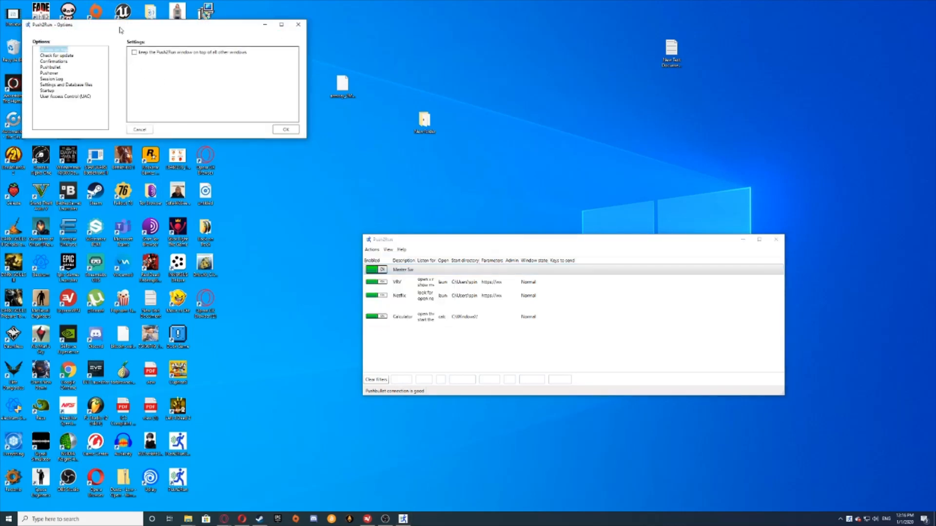
pyautogui.moveTo(522, 212); pyautogui.dragTo(566, 245)
pyautogui.click(502, 284)
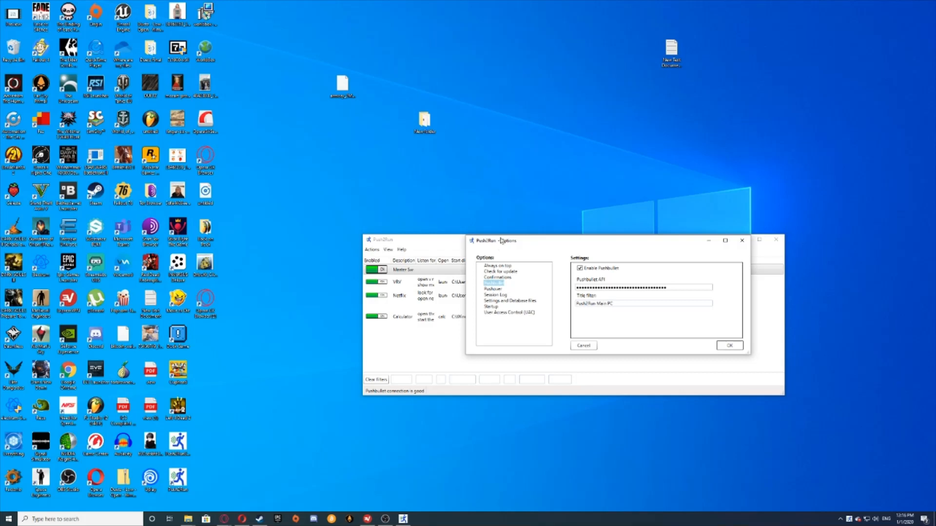
# - View the Pushover settings and return to the Pushbullet settings in the options window
pyautogui.moveTo(501, 239); pyautogui.dragTo(306, 235)
pyautogui.moveTo(426, 240); pyautogui.dragTo(495, 229)
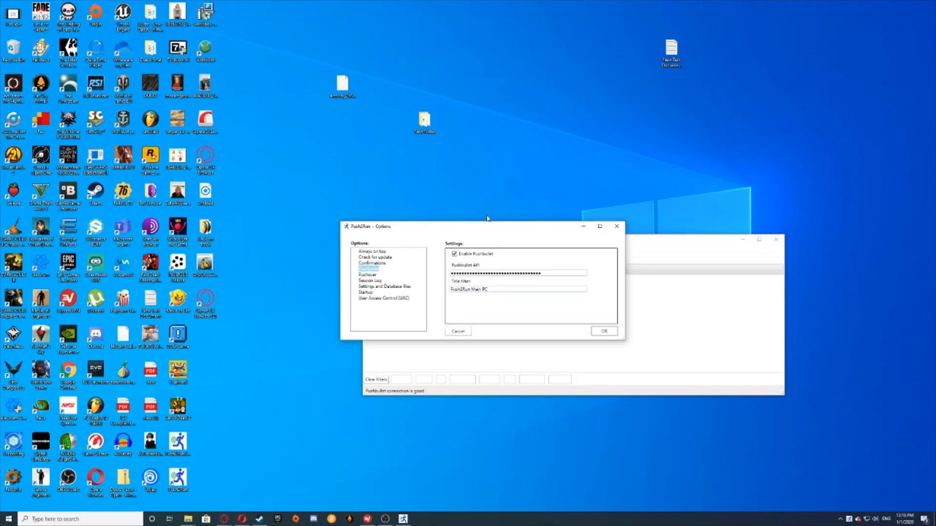
pyautogui.click(372, 275)
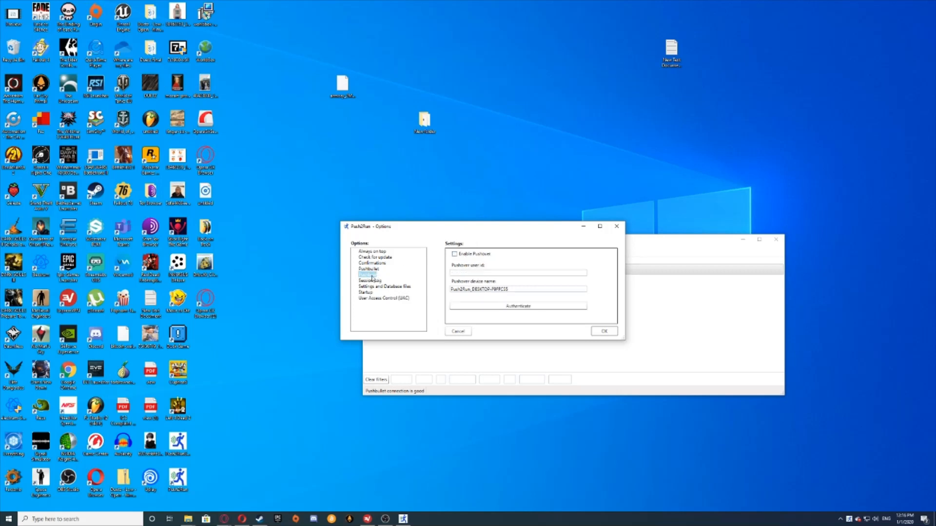
pyautogui.click(372, 271)
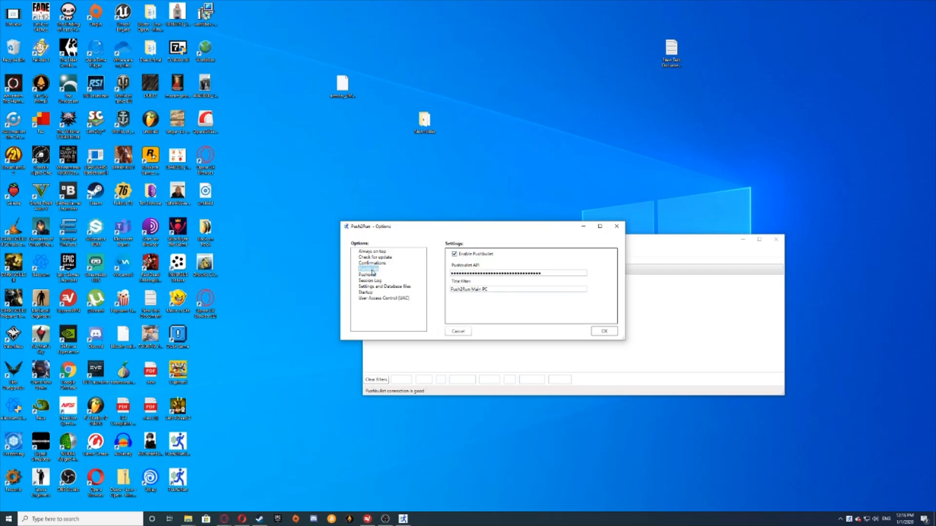
pyautogui.moveTo(478, 229); pyautogui.dragTo(497, 236)
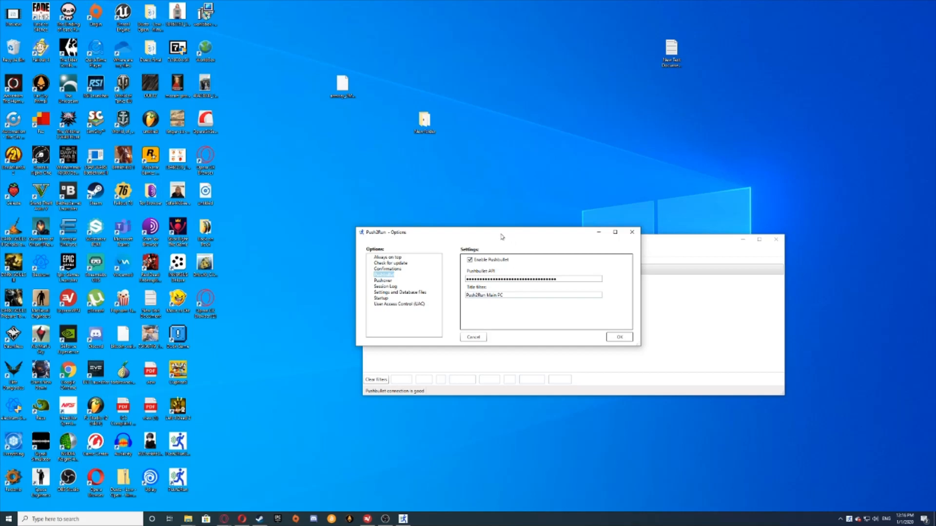
pyautogui.moveTo(503, 237); pyautogui.dragTo(496, 235)
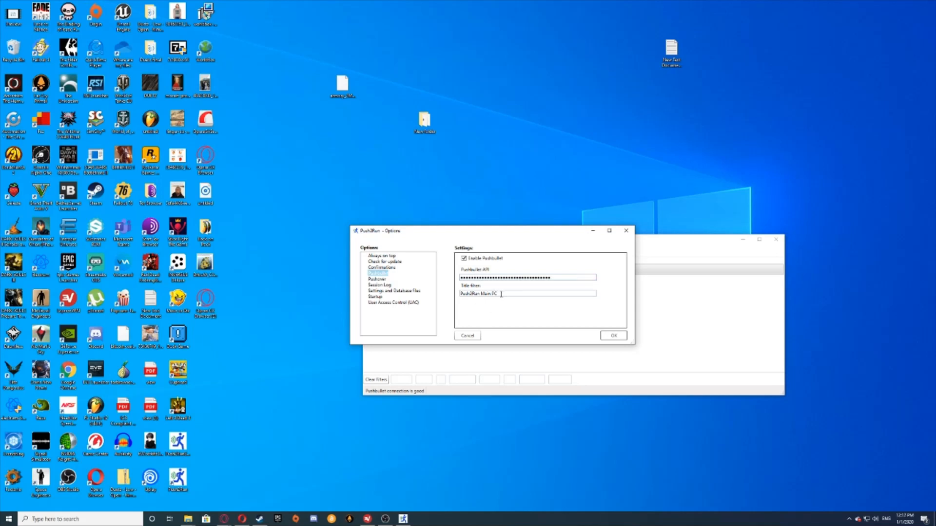
# - Examine the title filter in the Pushbullet settings
pyautogui.moveTo(501, 294); pyautogui.dragTo(445, 289)
pyautogui.click(473, 295)
pyautogui.moveTo(502, 295); pyautogui.dragTo(483, 303)
pyautogui.click(451, 294)
# - Switch to the Pushbullet website in the browser and sign up with Facebook
pyautogui.click(242, 518)
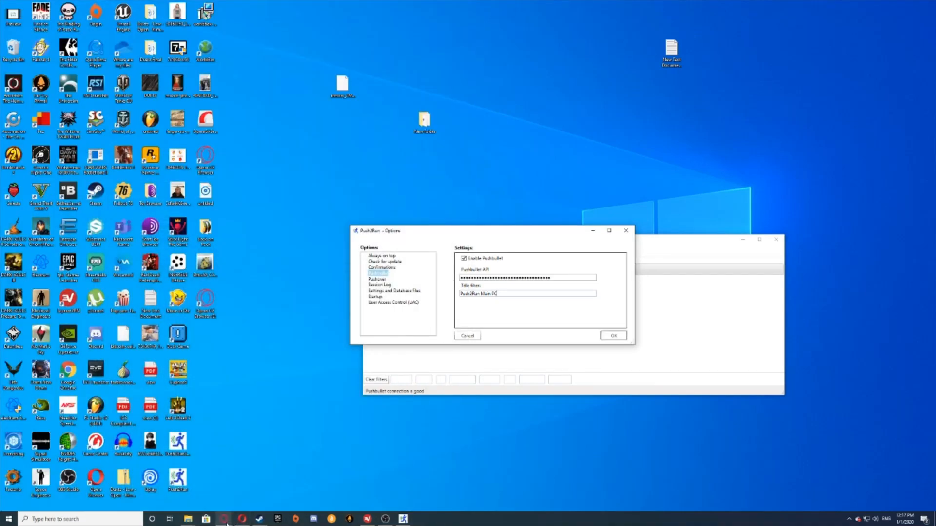
pyautogui.moveTo(243, 520)
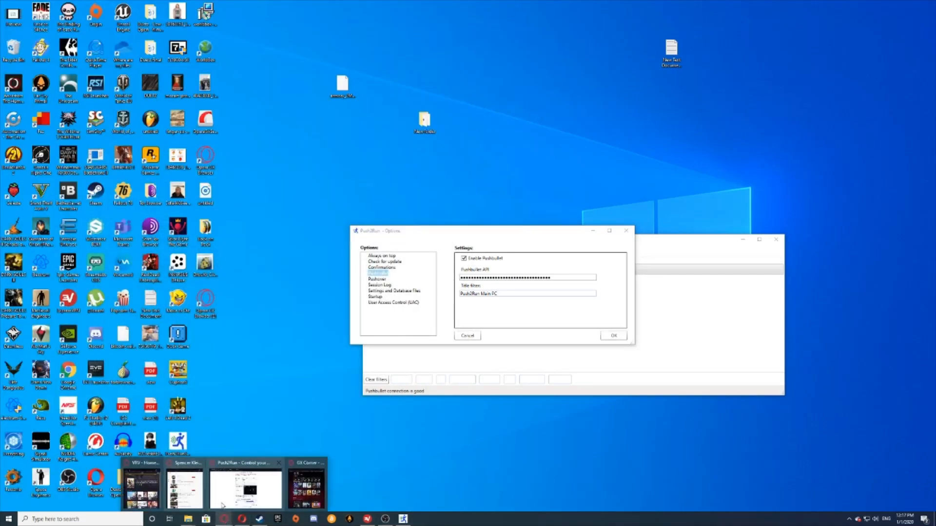
pyautogui.click(239, 499)
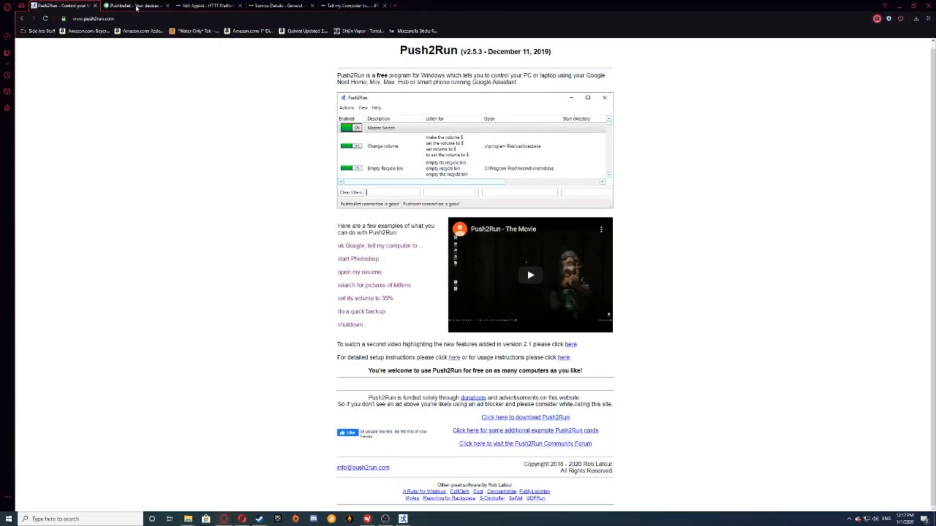
pyautogui.click(136, 7)
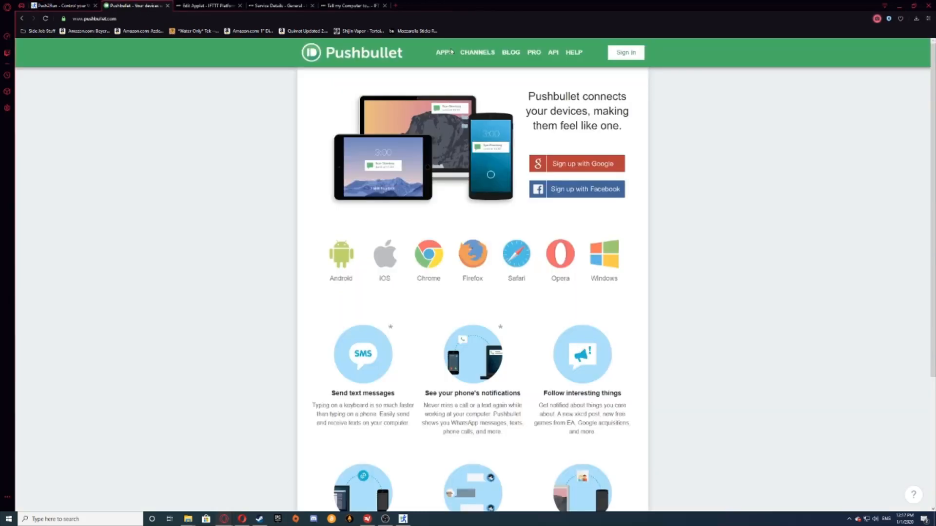
pyautogui.click(600, 190)
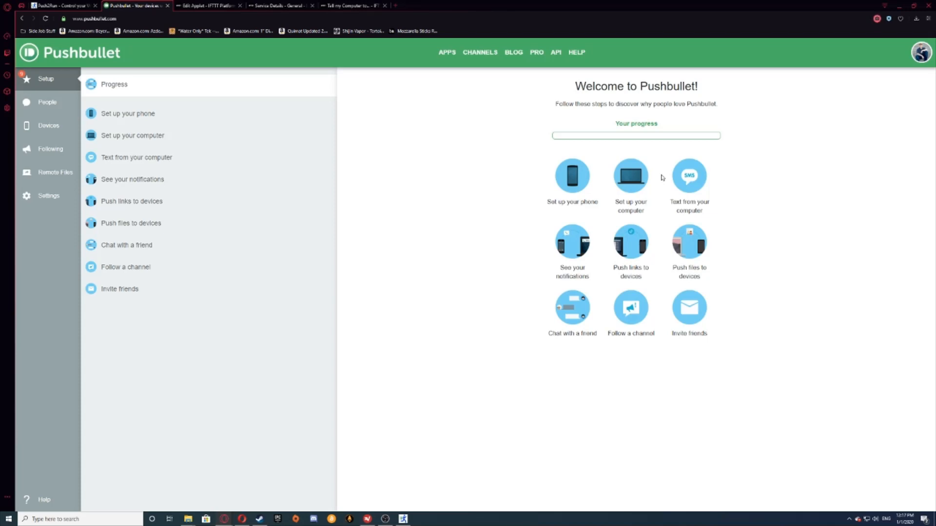
# - Create an access token in the Pushbullet account settings and copy it
pyautogui.click(44, 200)
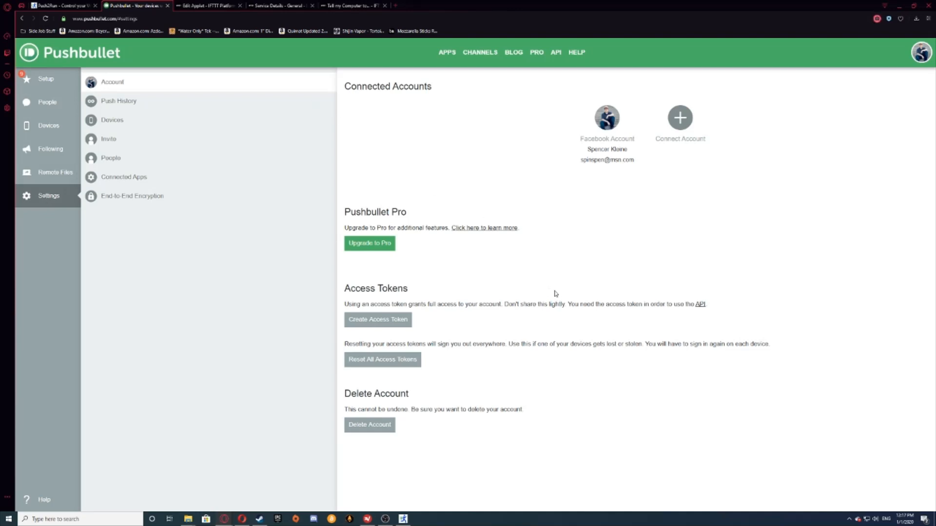
pyautogui.click(406, 322)
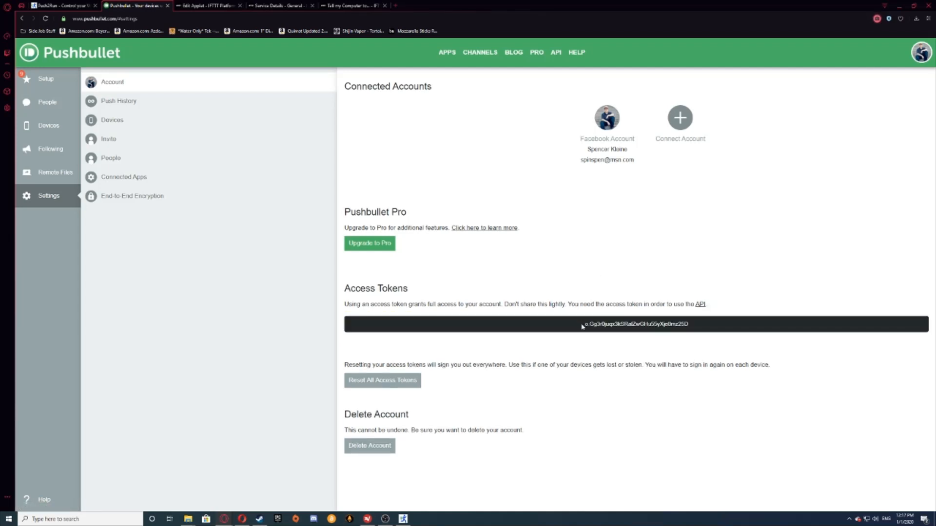
pyautogui.moveTo(585, 325); pyautogui.dragTo(696, 328)
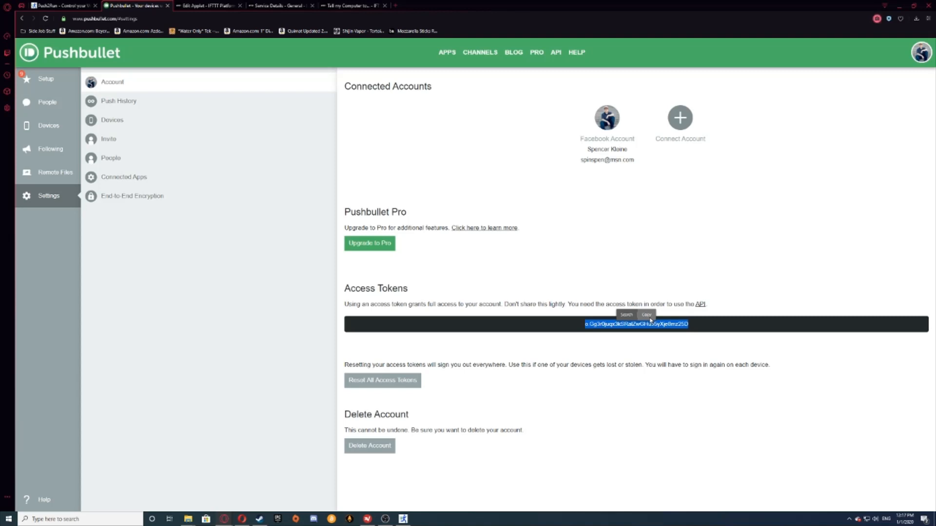
pyautogui.click(650, 321)
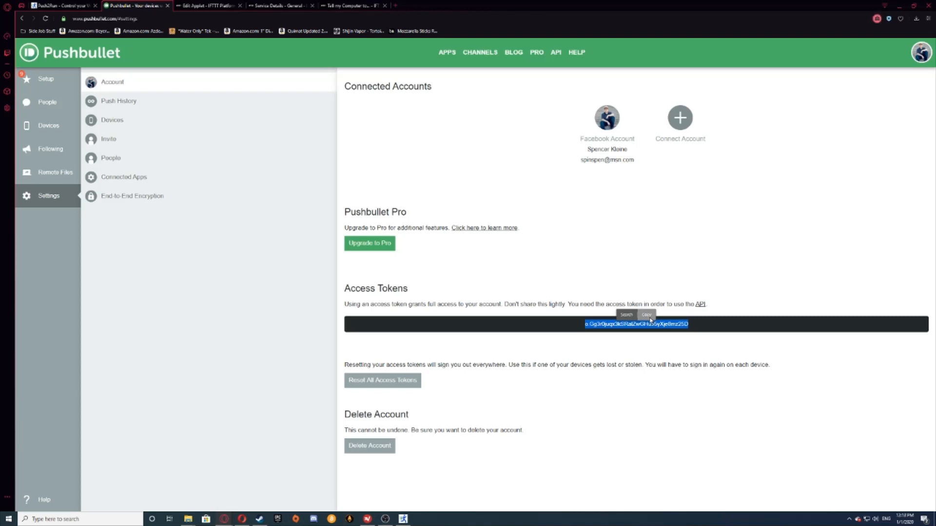
pyautogui.click(685, 330)
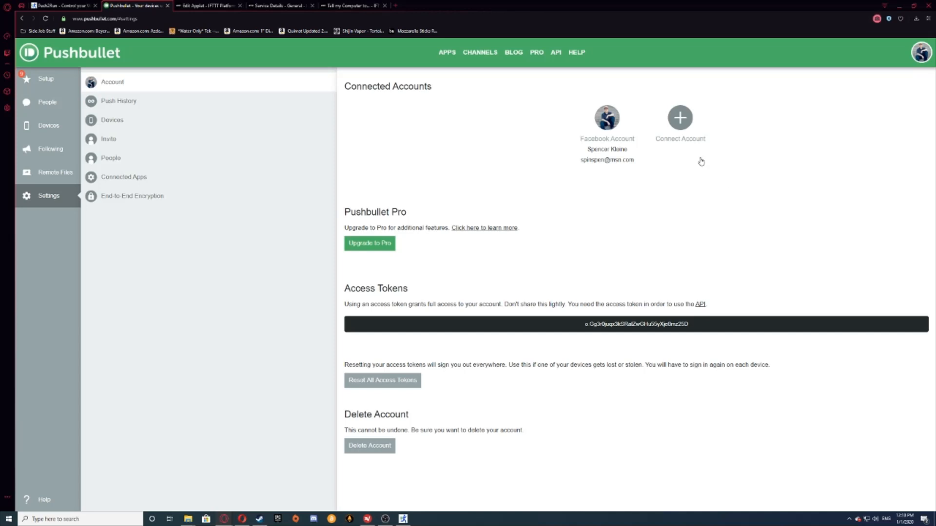
# - Switch back to the Push2Run options, check the Pushbullet API field and accept the settings
pyautogui.click(899, 6)
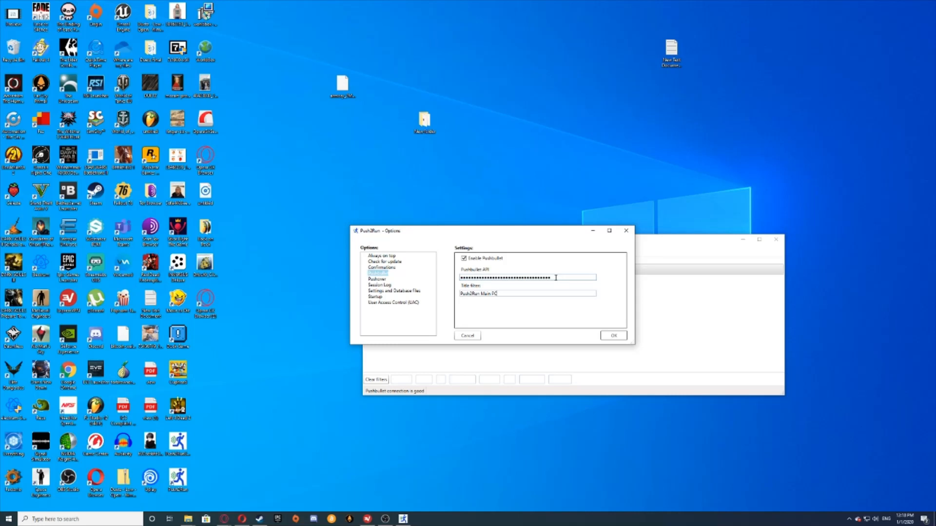
pyautogui.moveTo(556, 278); pyautogui.dragTo(301, 289)
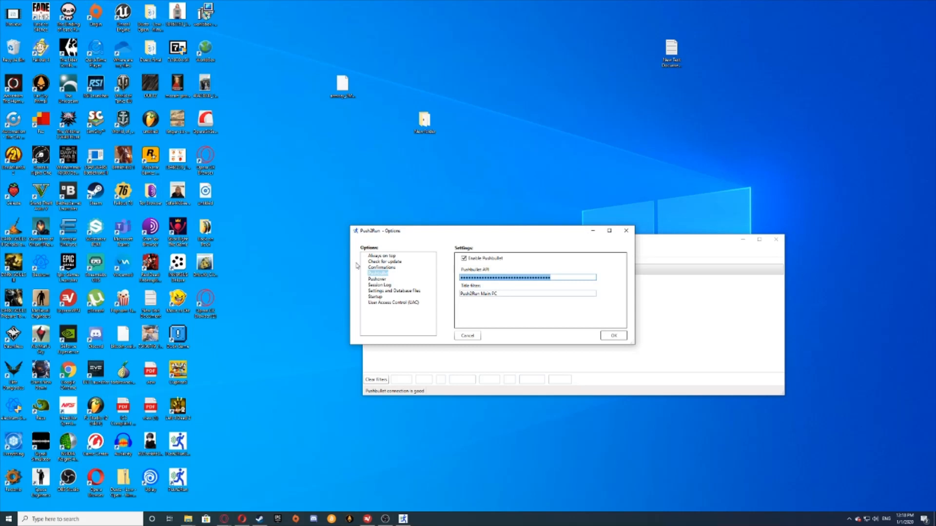
pyautogui.click(565, 311)
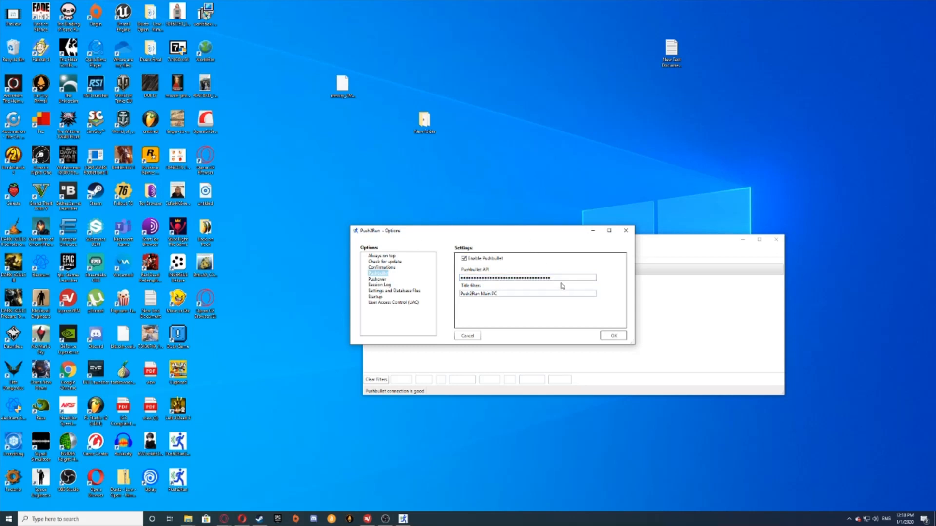
pyautogui.rightClick(562, 277)
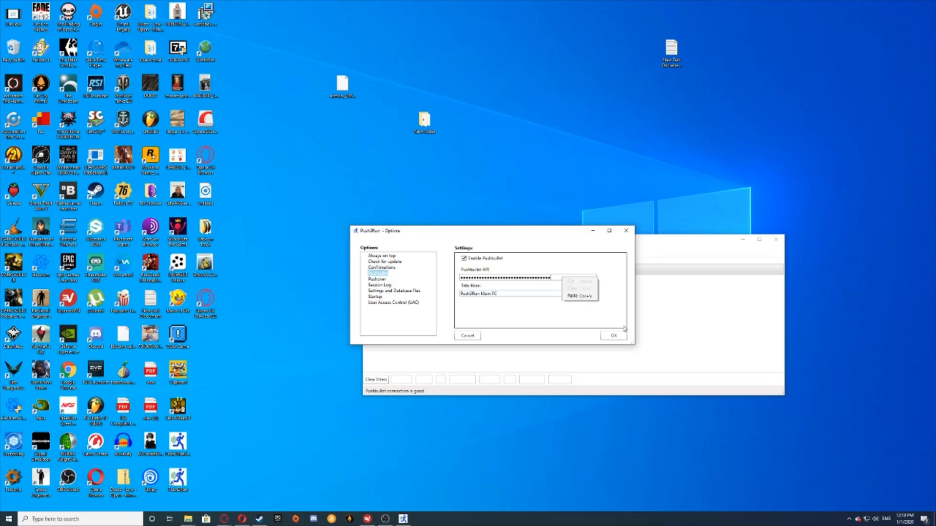
pyautogui.click(580, 340)
pyautogui.moveTo(241, 522)
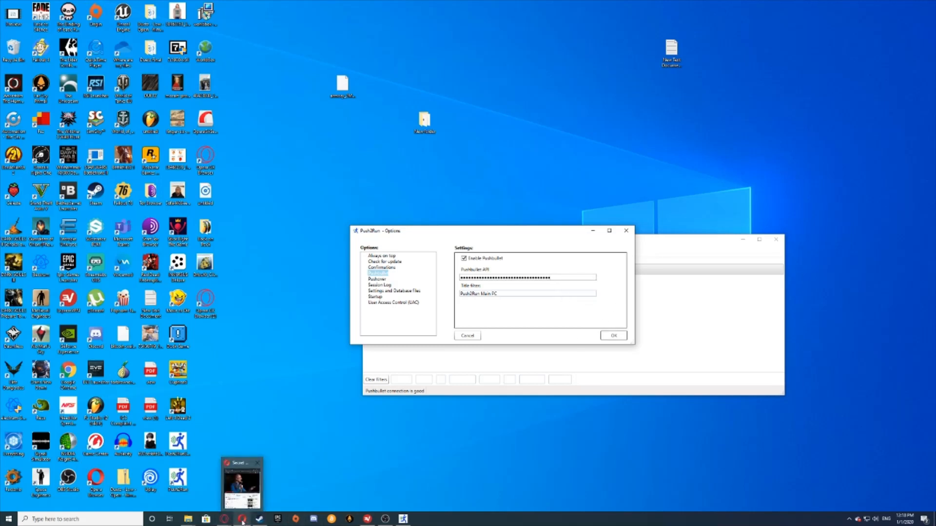
pyautogui.click(614, 336)
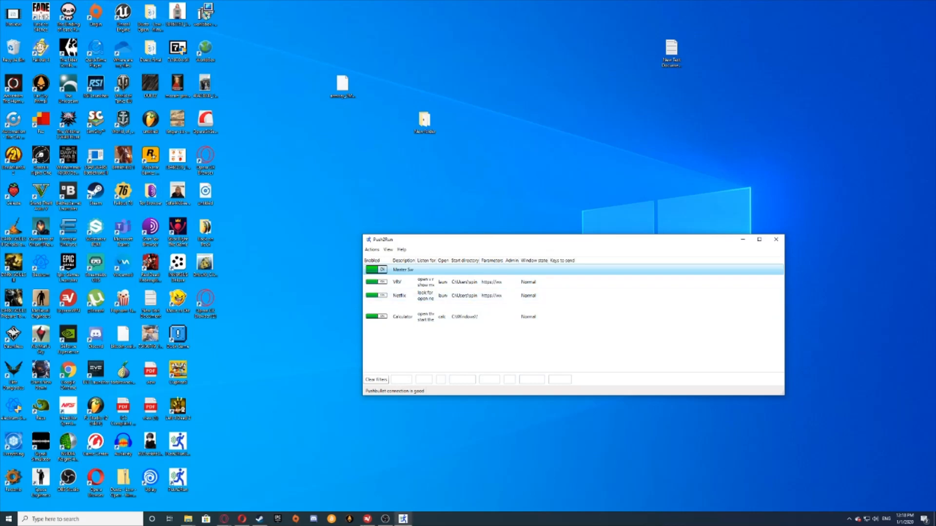
# - Return to the browser and close the Pushbullet and Push2Run website tabs
pyautogui.moveTo(243, 520)
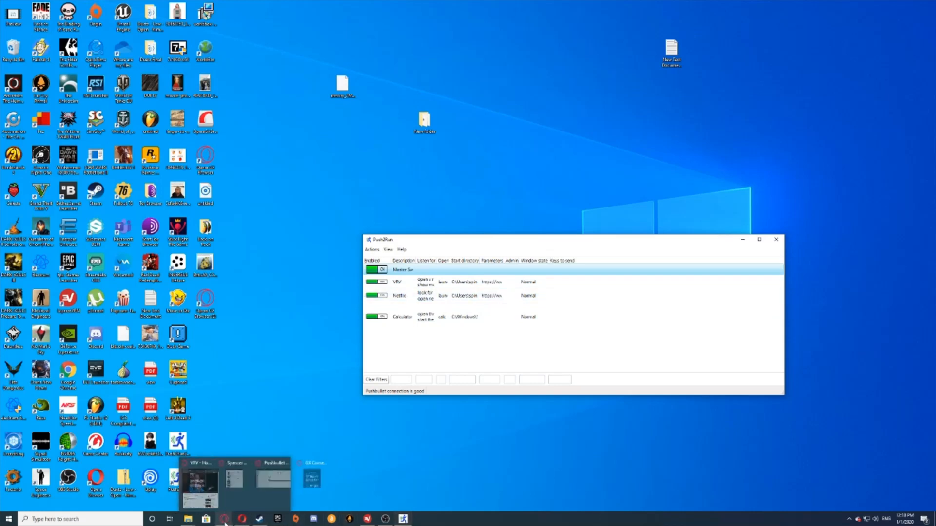
pyautogui.click(232, 491)
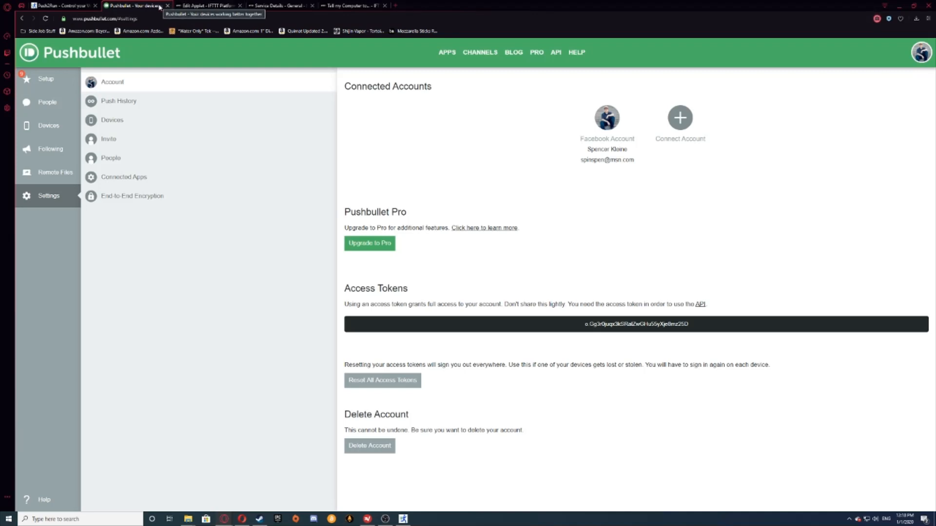
pyautogui.click(167, 5)
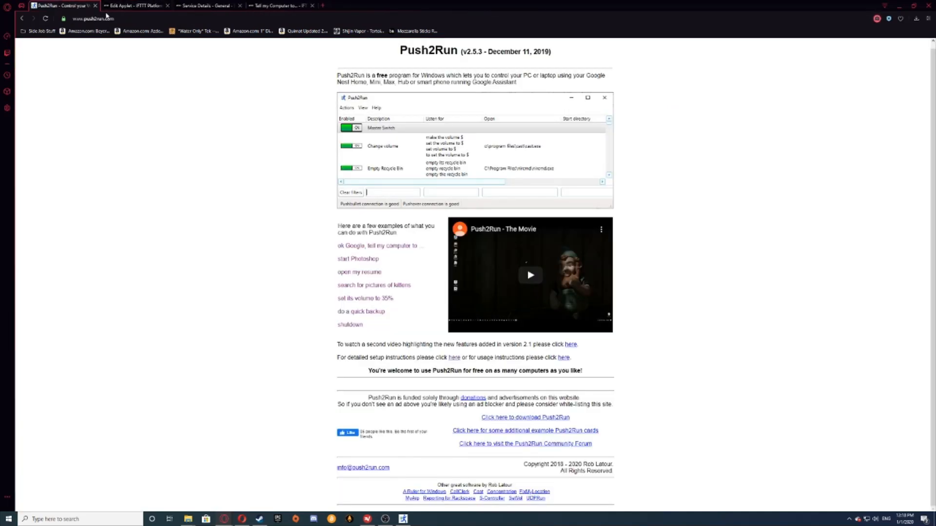
pyautogui.click(96, 6)
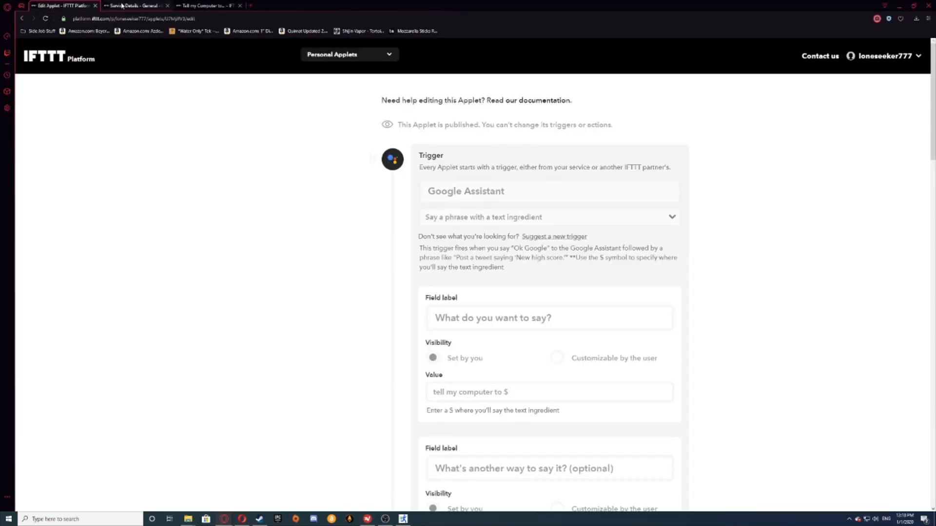
# - Open ifttt.com in a new browser tab and sign out of the current account
pyautogui.click(109, 6)
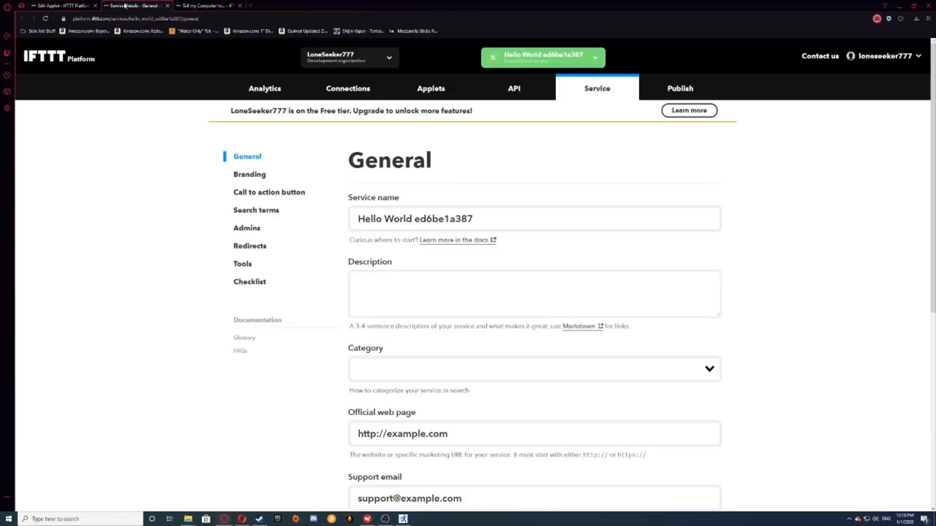
pyautogui.click(205, 6)
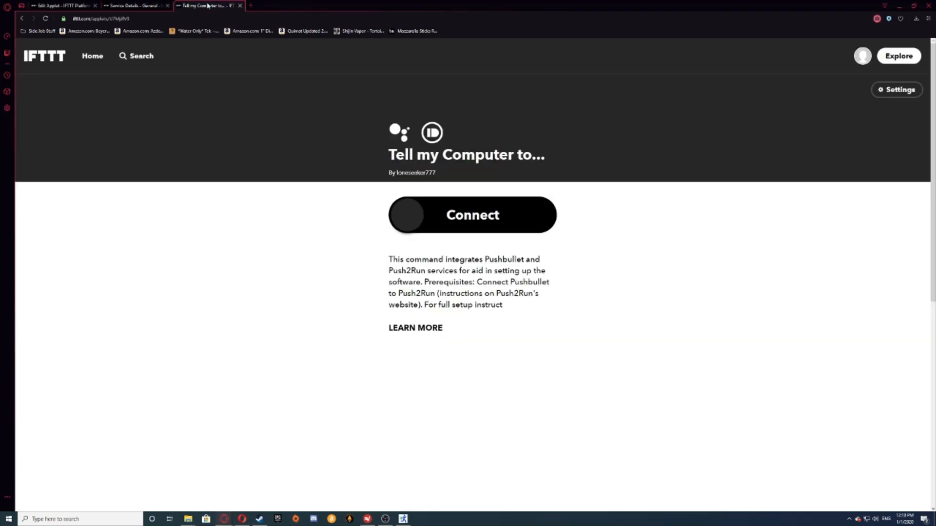
pyautogui.click(251, 5)
pyautogui.write('ifttt.com')
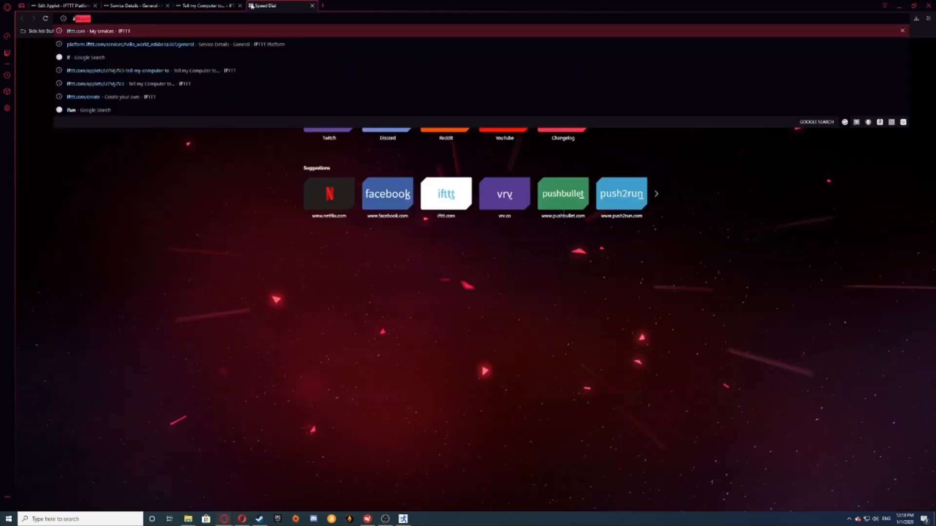
pyautogui.press('Return')
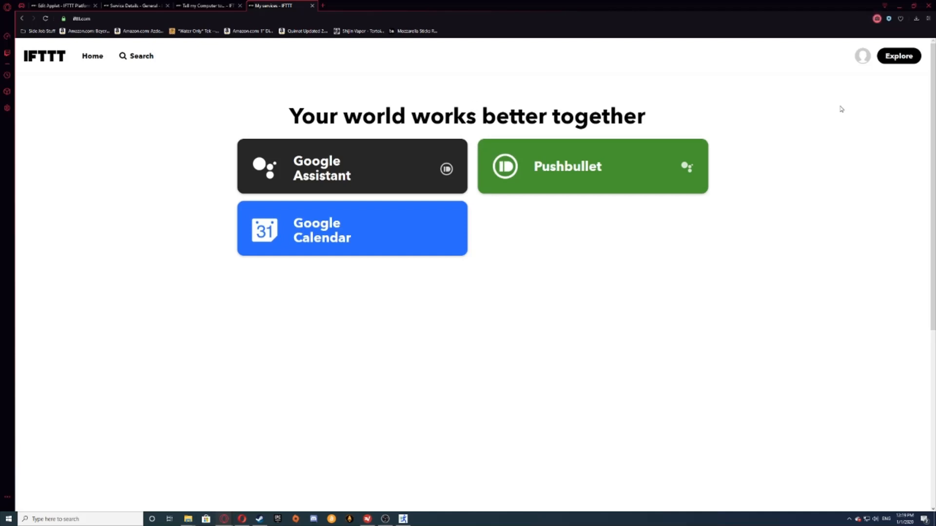
pyautogui.click(862, 56)
pyautogui.click(792, 174)
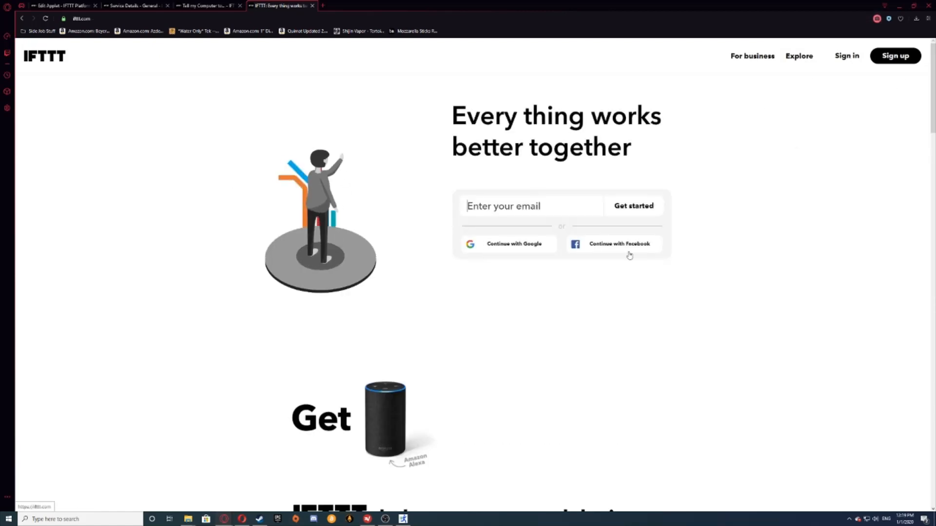
# - Sign in to IFTTT with a Google account after trying the Facebook option
pyautogui.click(629, 253)
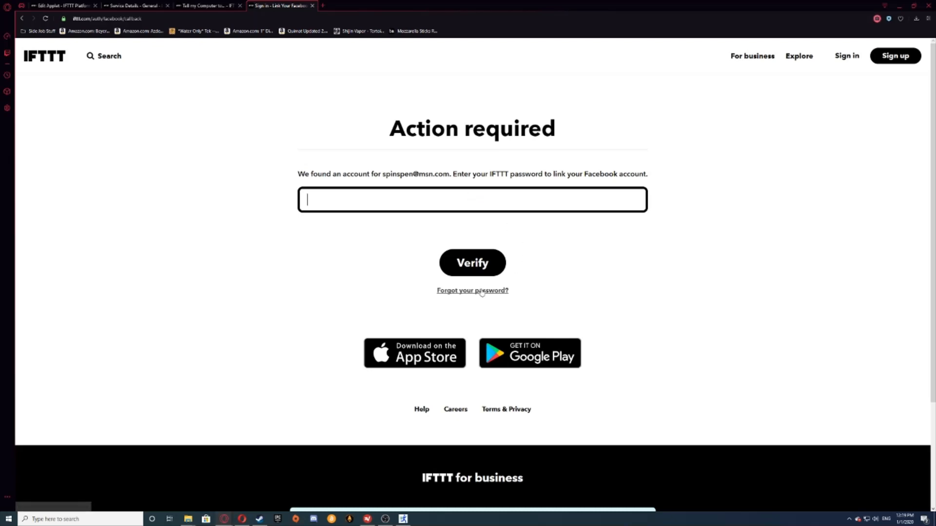
pyautogui.hotkey('alt', 'Left')
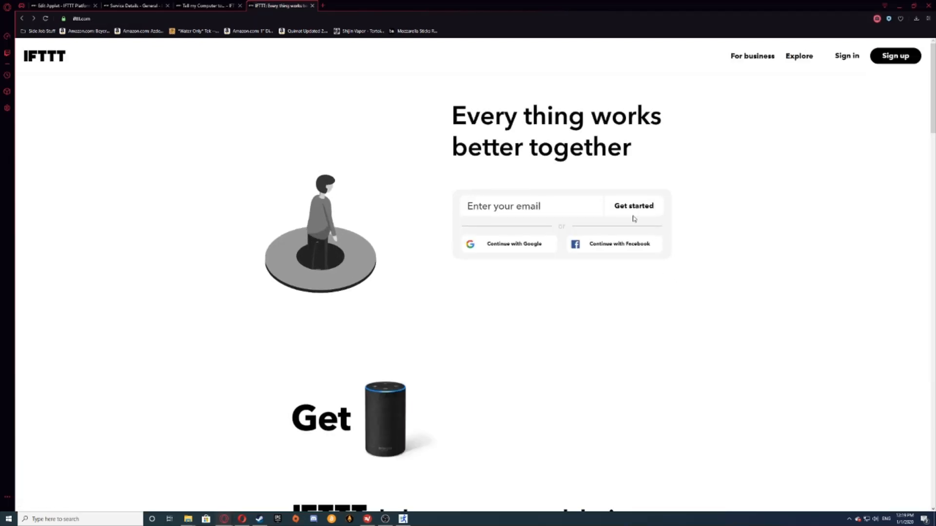
pyautogui.click(530, 248)
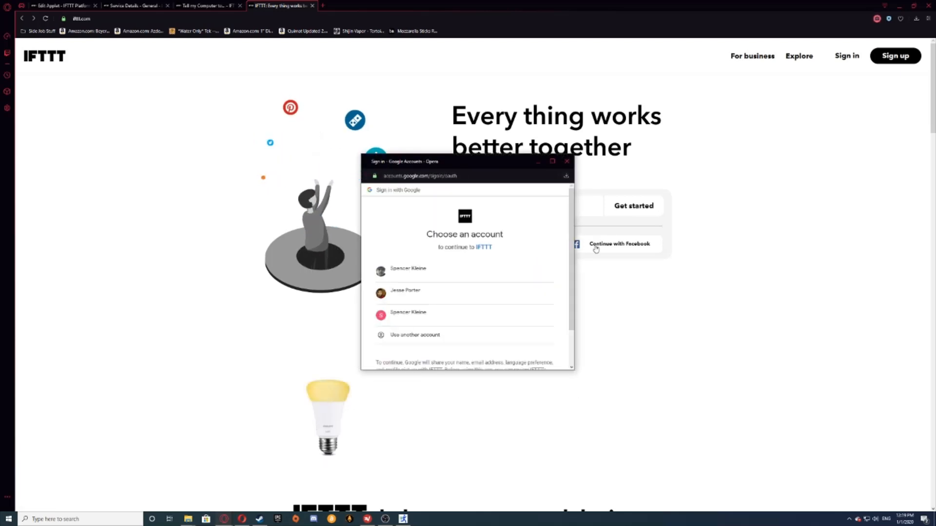
pyautogui.click(452, 271)
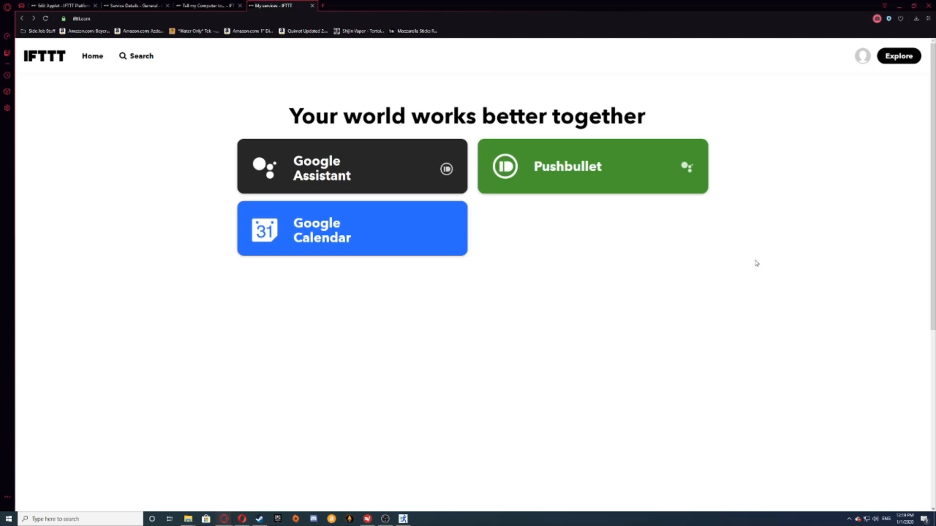
# - Open the Google Assistant service in IFTTT and browse its available applets
pyautogui.click(328, 180)
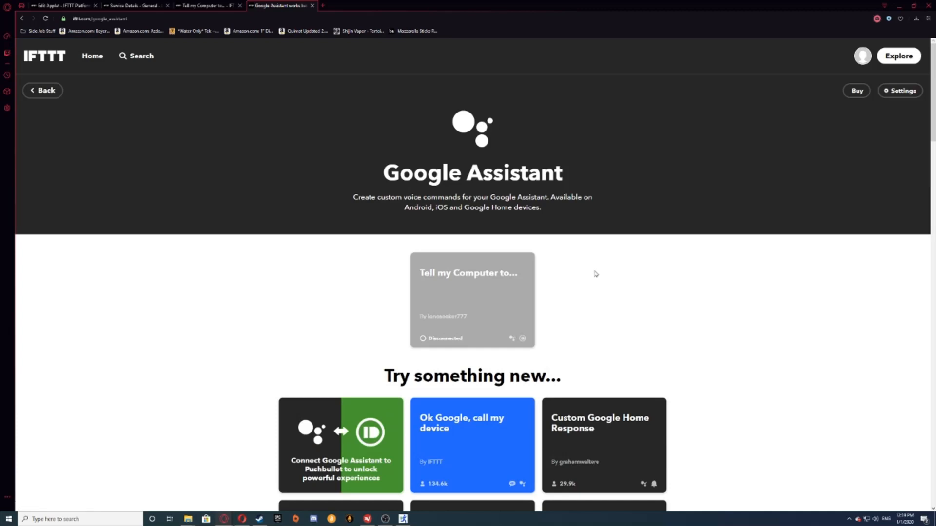
pyautogui.scroll(-4, 585, 232)
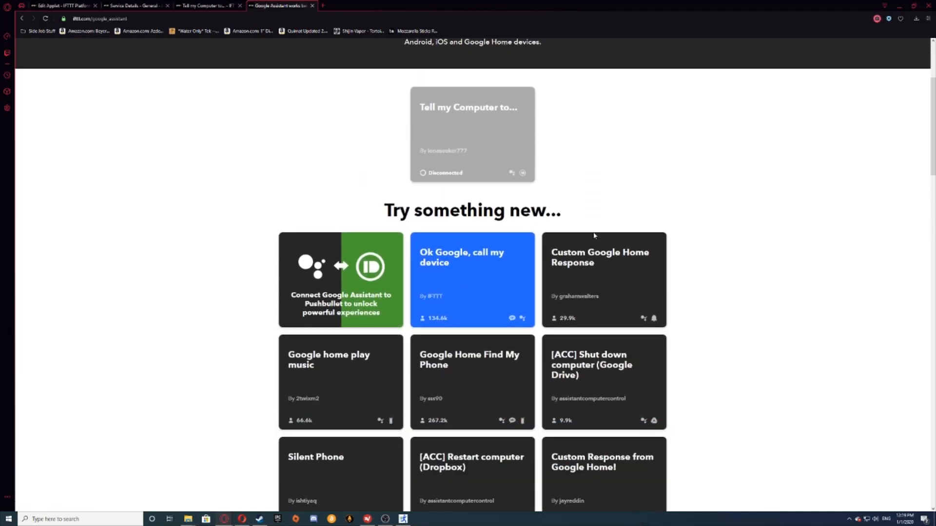
pyautogui.scroll(2, 313, 238)
pyautogui.scroll(-4, 312, 238)
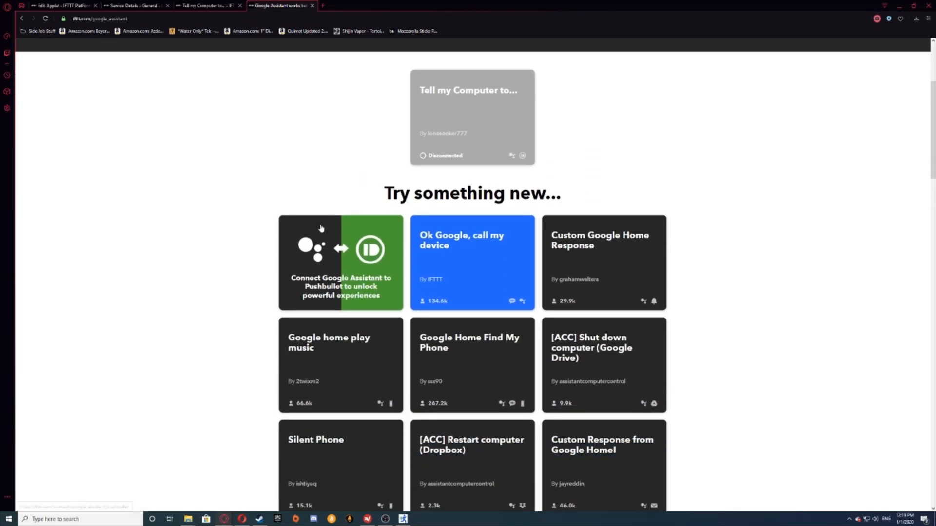
pyautogui.scroll(-5, 334, 268)
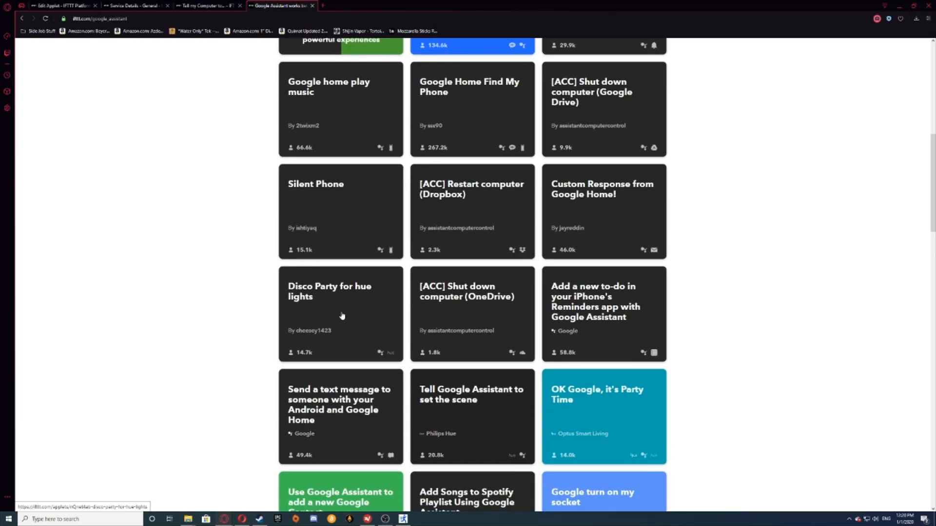
pyautogui.scroll(-10, 589, 310)
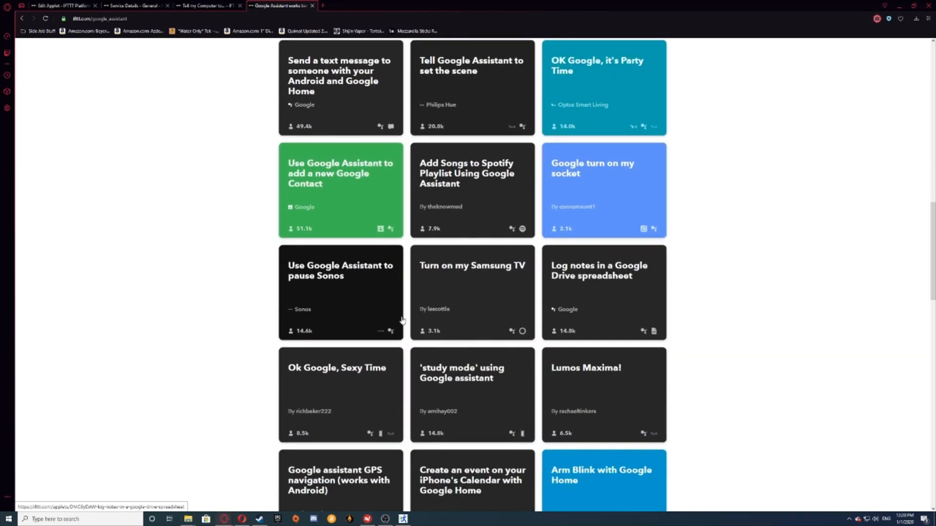
pyautogui.scroll(-5, 533, 331)
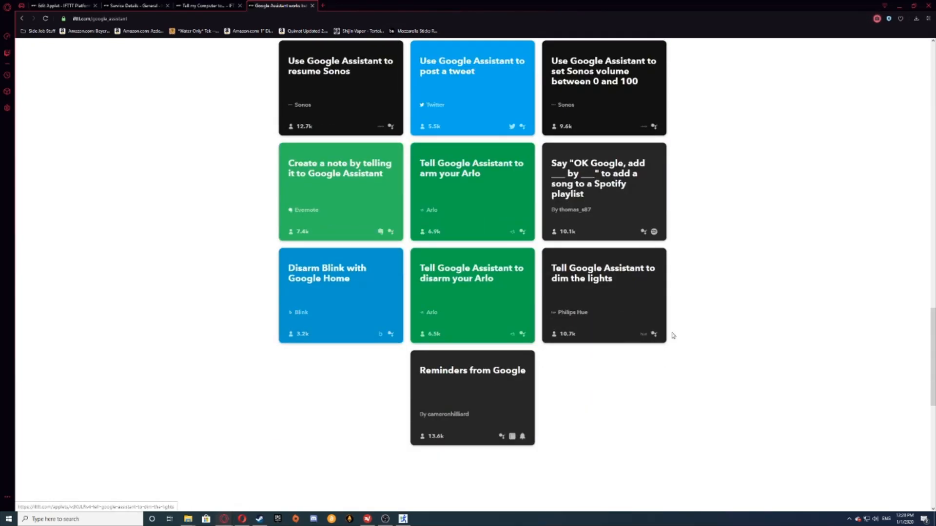
pyautogui.scroll(18, 673, 335)
pyautogui.scroll(7, 674, 335)
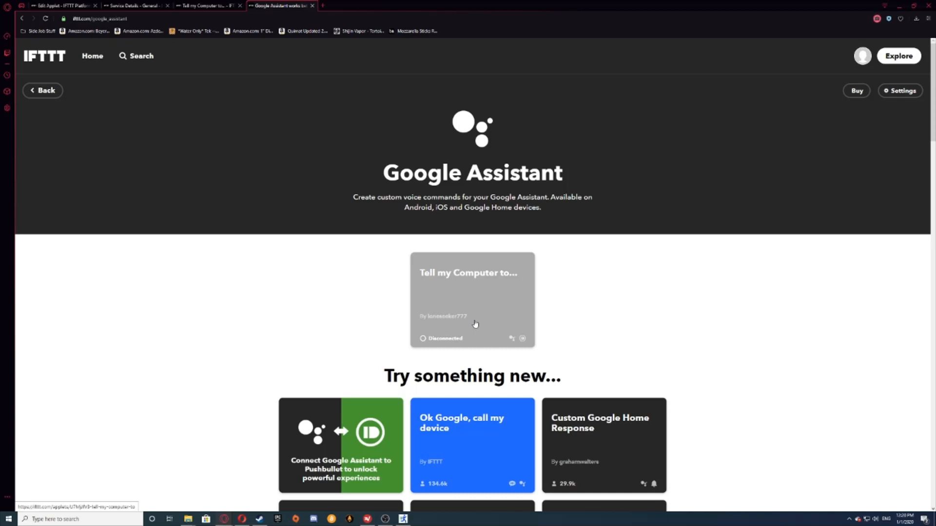
# - Open the "Tell my Computer to..." applet, connect it and examine the title setting of its Pushbullet note
pyautogui.click(475, 325)
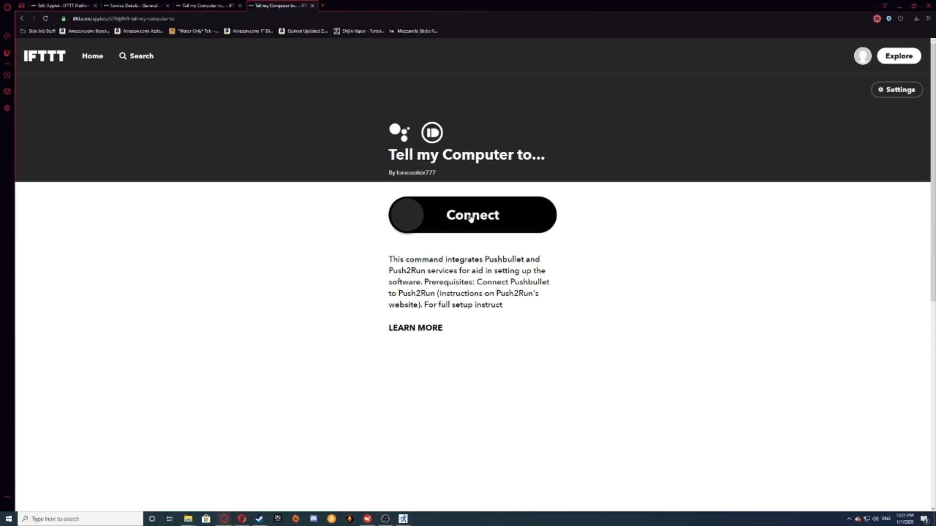
pyautogui.click(471, 218)
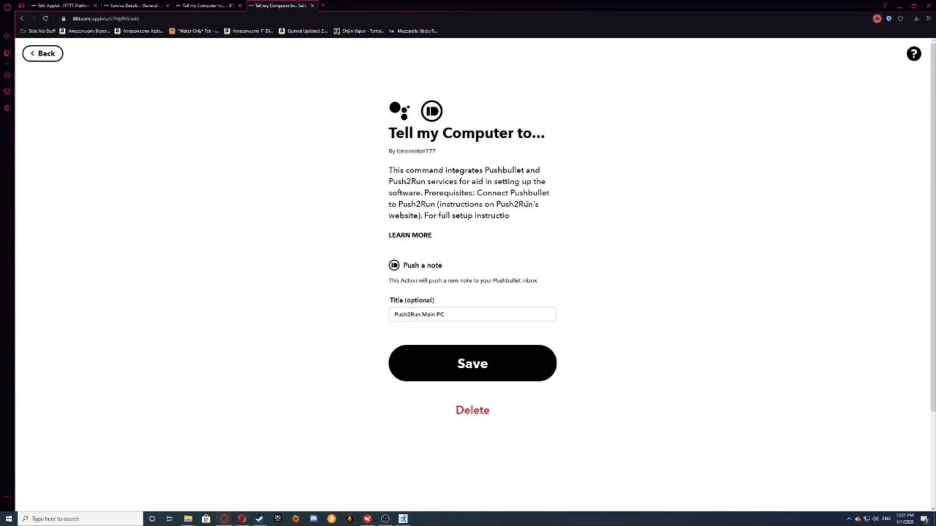
pyautogui.scroll(-2, 537, 233)
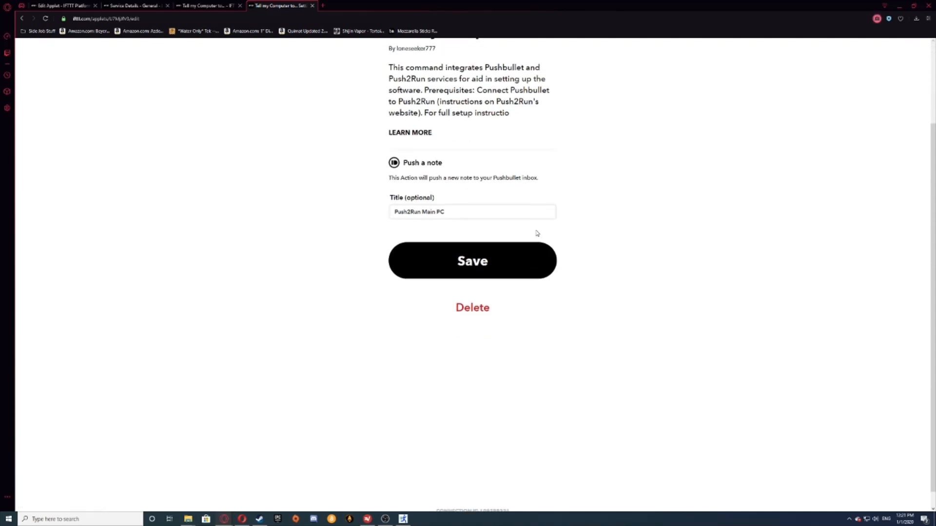
pyautogui.scroll(2, 536, 233)
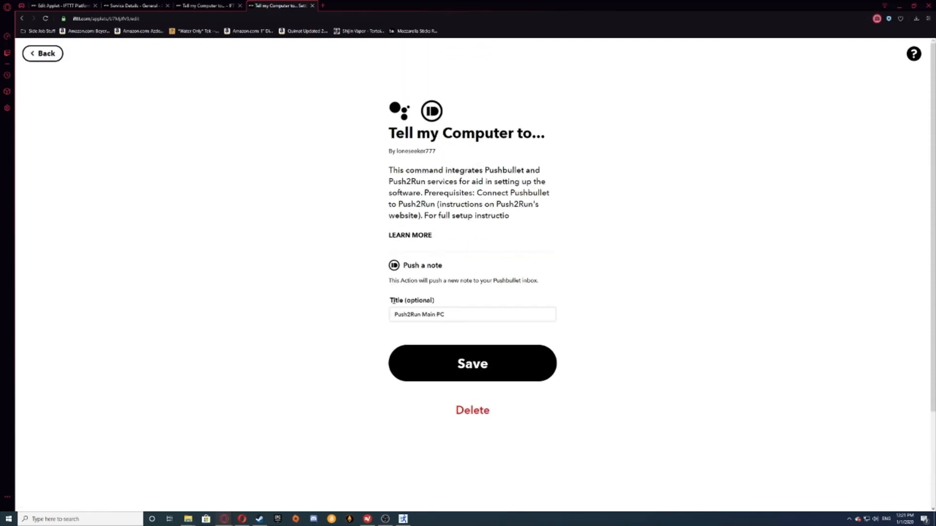
pyautogui.moveTo(392, 301); pyautogui.dragTo(445, 303)
pyautogui.click(446, 303)
# - Switch to Push2Run and open its Pushbullet options to compare the title filter with the applet's note title
pyautogui.moveTo(385, 519)
pyautogui.click(913, 7)
pyautogui.click(373, 251)
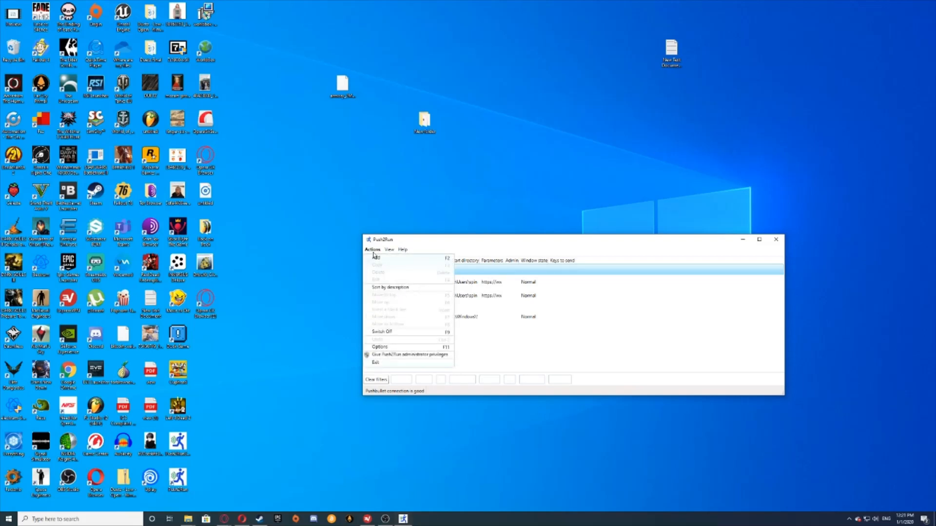
pyautogui.click(385, 348)
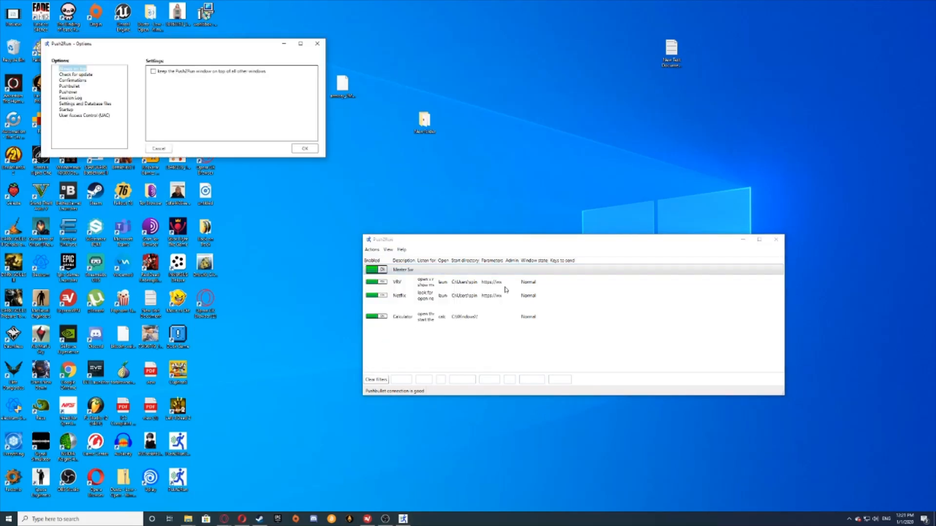
pyautogui.click(69, 86)
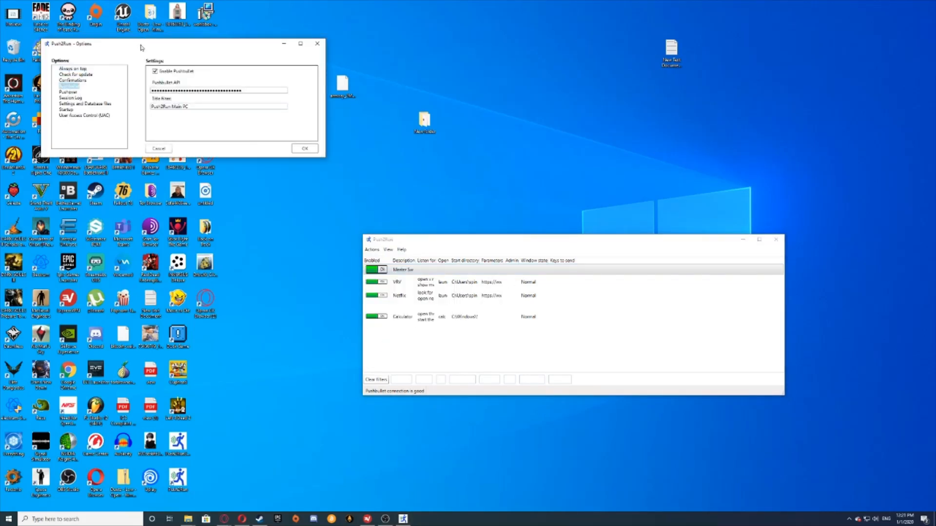
pyautogui.moveTo(141, 45); pyautogui.dragTo(456, 154)
pyautogui.moveTo(519, 216); pyautogui.dragTo(467, 216)
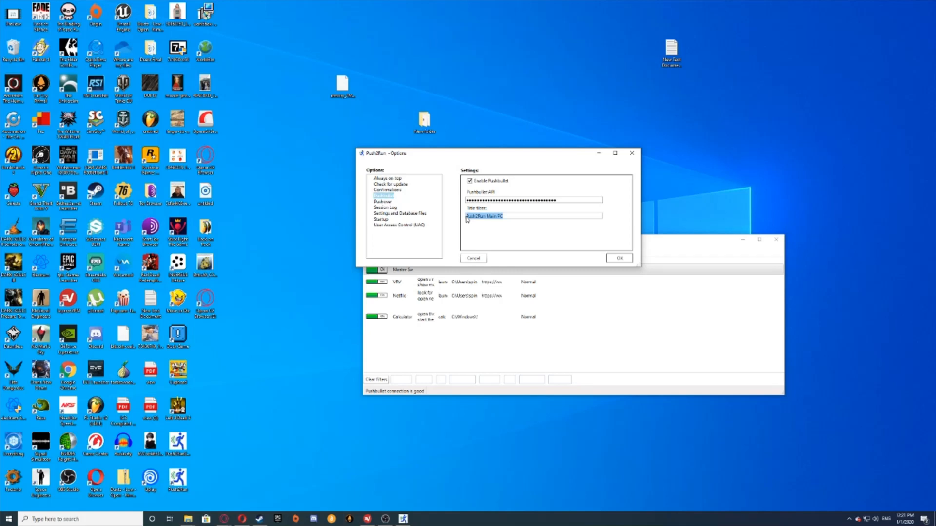
pyautogui.click(510, 217)
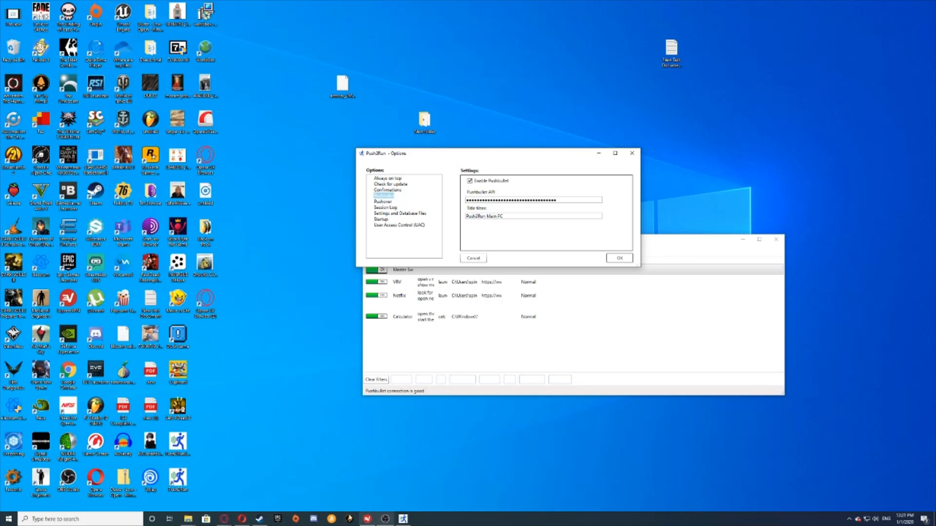
# - Switch to the IFTTT applet settings in the browser and try a different PC name in the Pushbullet note title
pyautogui.moveTo(243, 522)
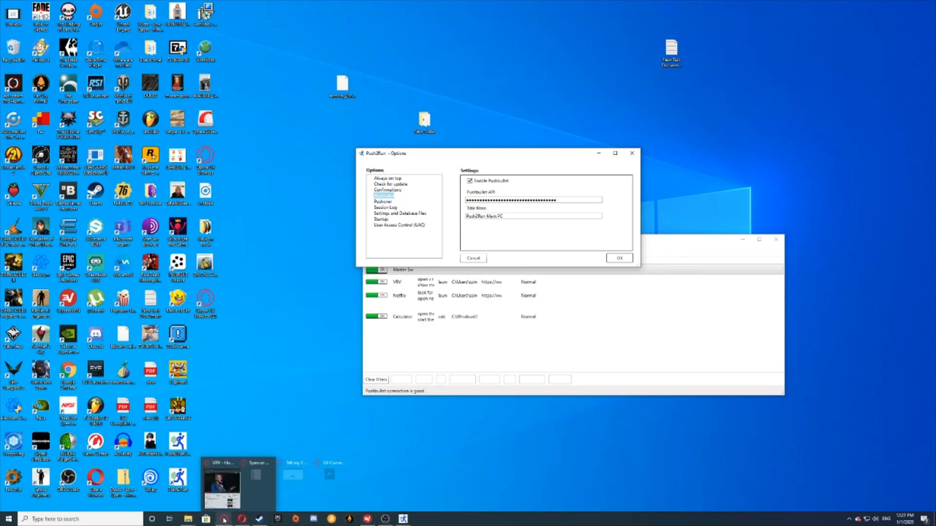
pyautogui.click(238, 484)
pyautogui.click(458, 317)
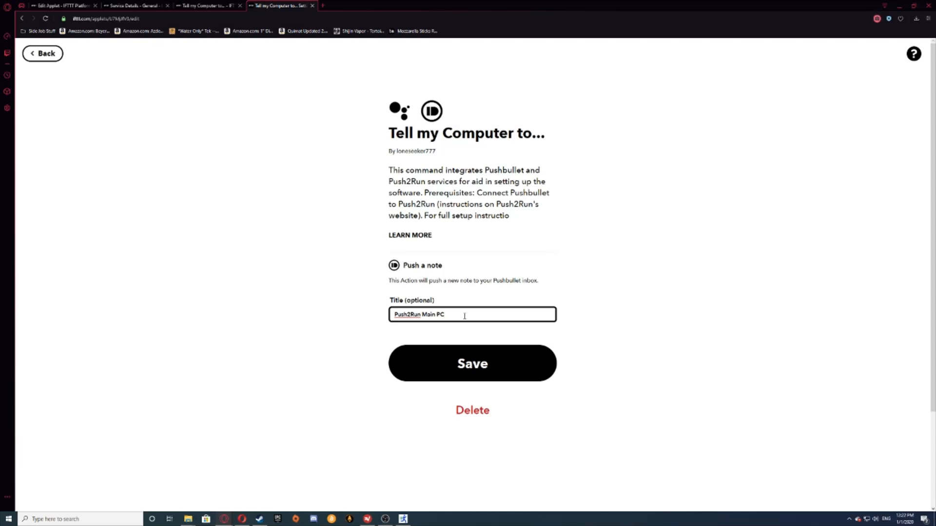
pyautogui.hotkey('ctrl', 'a')
pyautogui.press('BackSpace')
pyautogui.write('Push2u')
pyautogui.press('BackSpace')
pyautogui.write('Run Bobo')
pyautogui.press('BackSpace')
pyautogui.write('sPC')
# - Change the PC name in the Pushbullet note title to Main and save the applet settings
pyautogui.moveTo(449, 315); pyautogui.dragTo(349, 324)
pyautogui.click(472, 314)
pyautogui.press('BackSpace')
pyautogui.press('BackSpace')
pyautogui.press('BackSpace')
pyautogui.press('BackSpace')
pyautogui.write('Main')
pyautogui.click(450, 367)
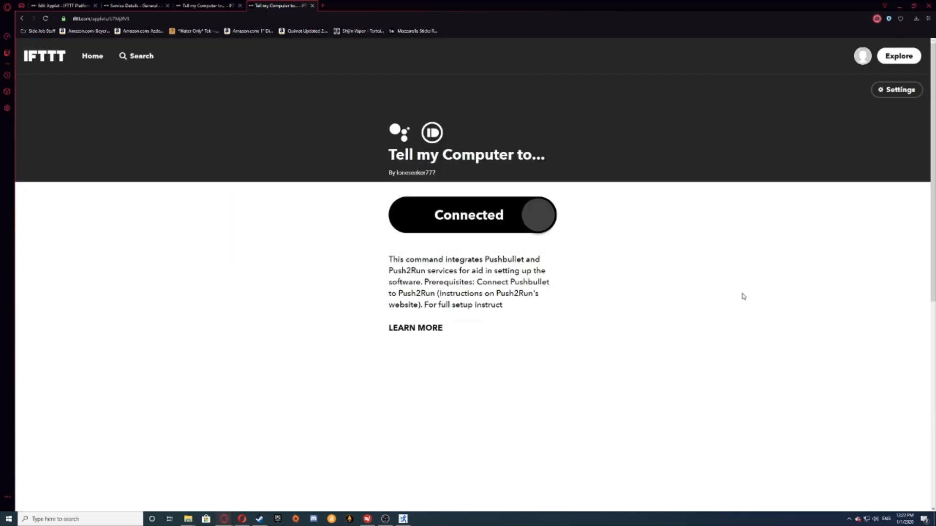
# - Return to Push2Run, accept the Pushbullet options and reposition the main window on the desktop
pyautogui.click(899, 9)
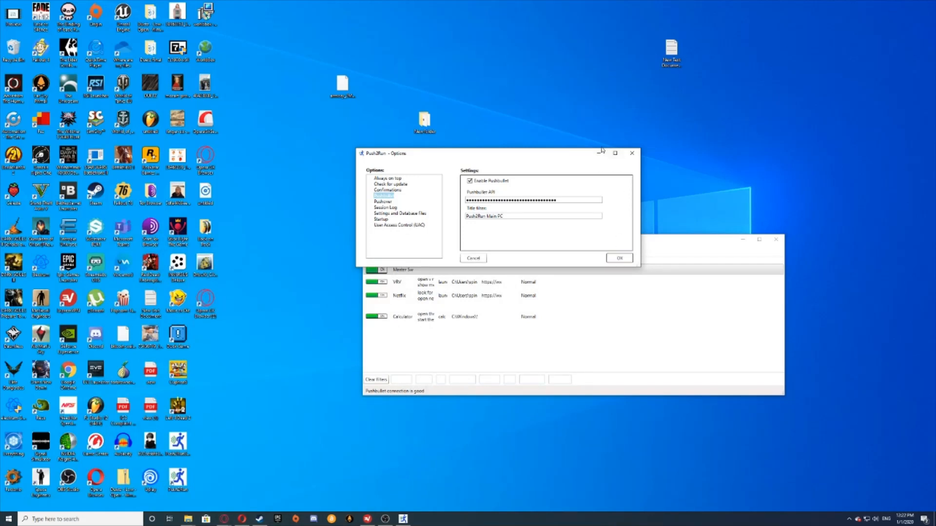
pyautogui.click(619, 258)
pyautogui.moveTo(589, 242); pyautogui.dragTo(550, 199)
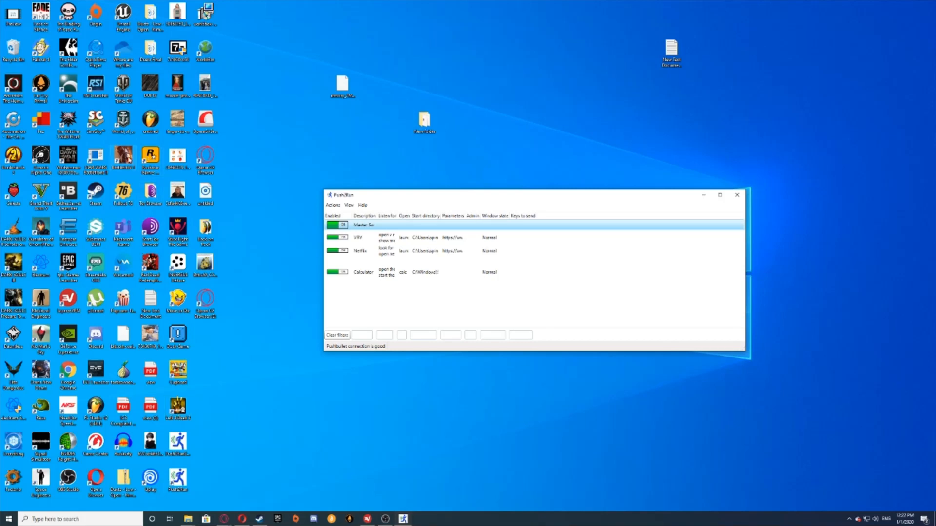
# - Open the properties of the Battlefield 1 desktop shortcut and examine its target path
pyautogui.rightClick(124, 157)
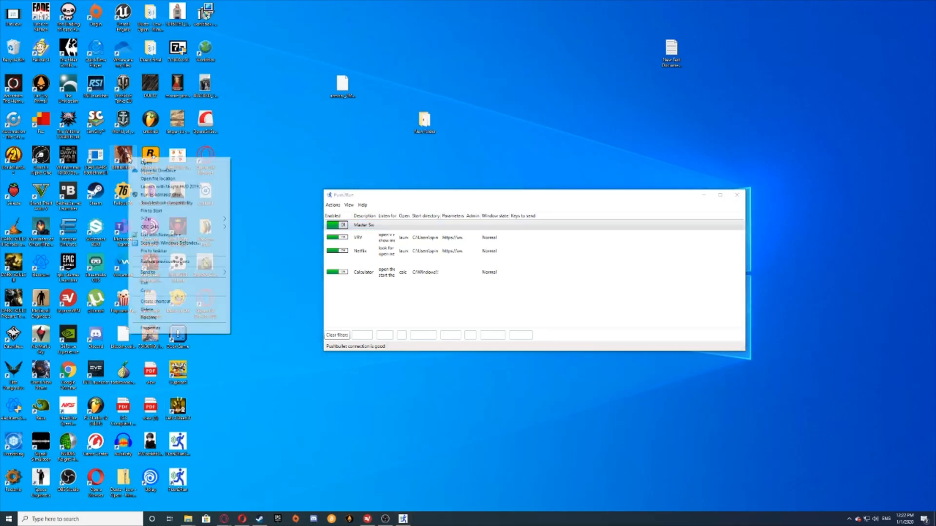
pyautogui.click(174, 328)
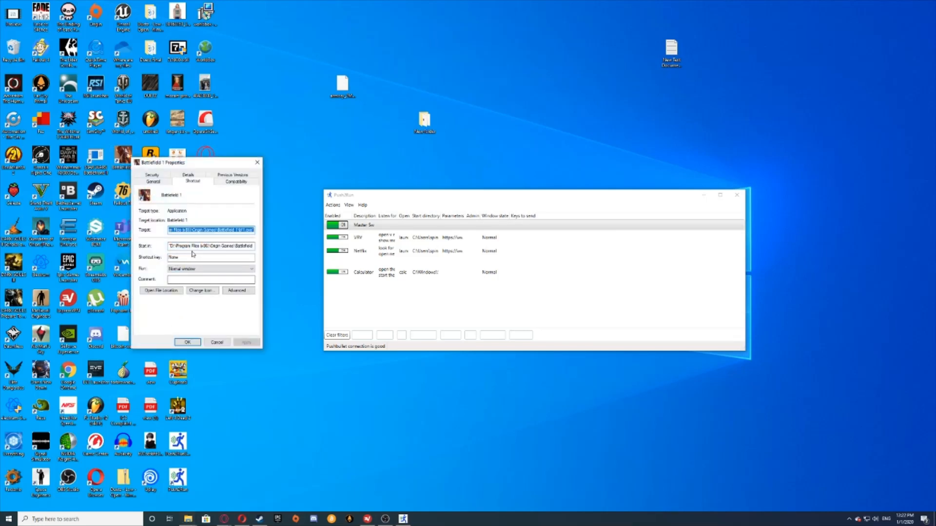
pyautogui.click(221, 230)
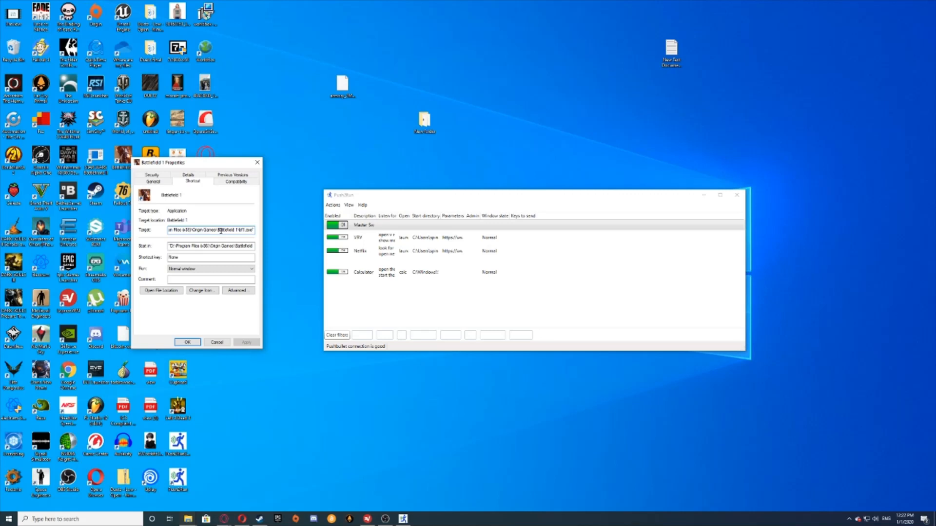
# - Create a new Push2Run command, move its window clear of the shortcut properties and describe it as BF1
pyautogui.click(333, 205)
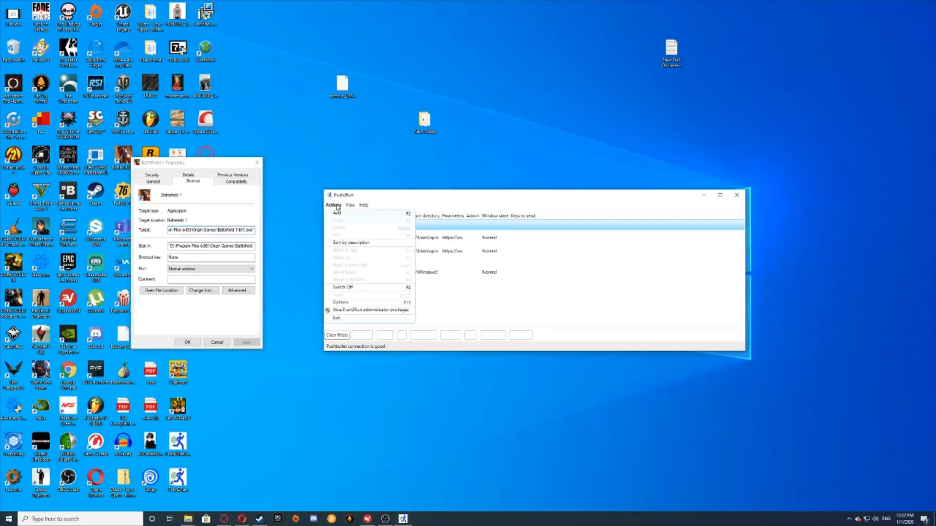
pyautogui.click(346, 217)
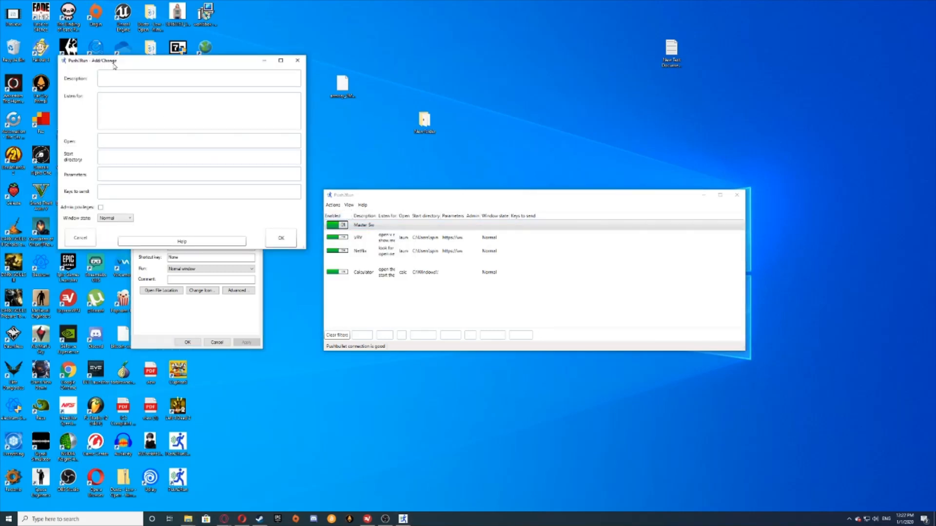
pyautogui.moveTo(113, 62); pyautogui.dragTo(598, 178)
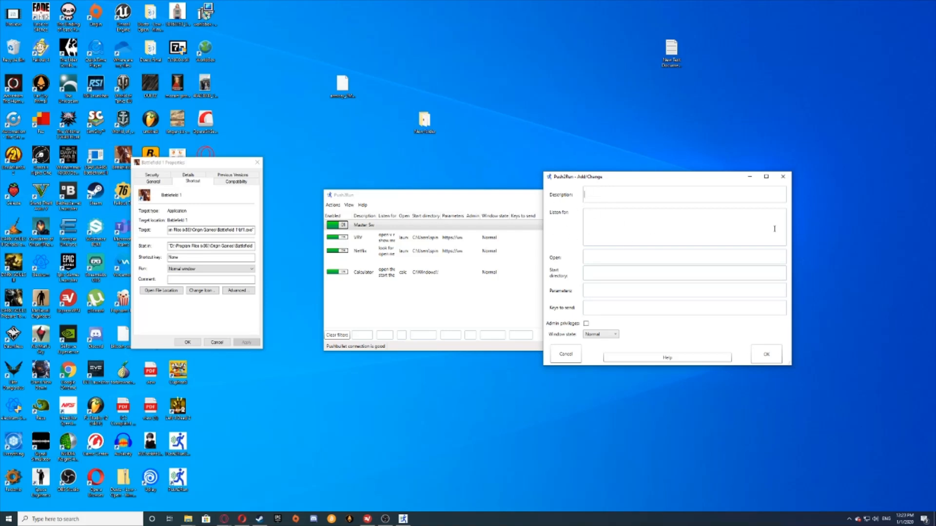
pyautogui.write('BF1')
# - Enter the listen phrases "launch bf1", "launch battlefield 1" and "launch world war 1 part 2 electric boogaloo", one per line
pyautogui.click(681, 221)
pyautogui.write('launch')
pyautogui.write(' bf1 ')
pyautogui.write('launch battle')
pyautogui.write('field 1')
pyautogui.press('Return')
pyautogui.press('Return')
pyautogui.write('launch wwld war 1')
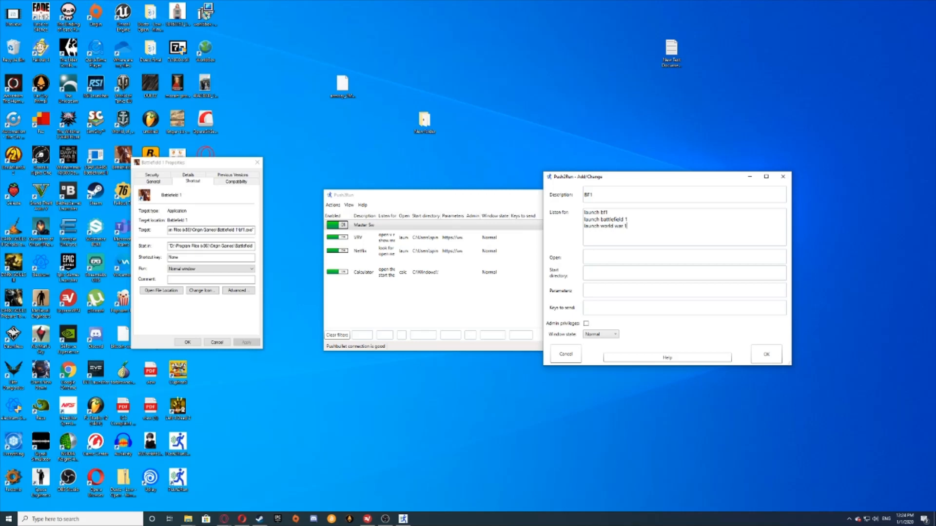
pyautogui.write(' part 2 electric boogaloo')
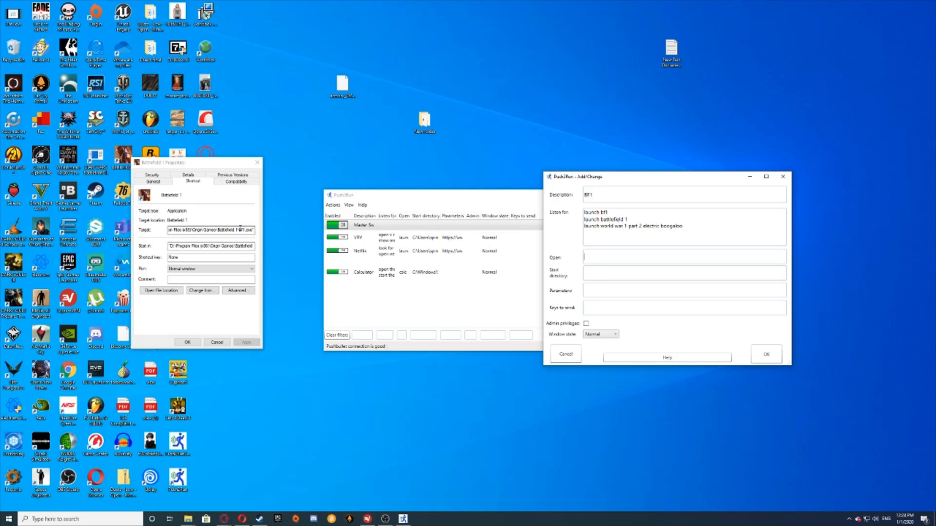
# - Copy the folder path from the shortcut's target and set the start directory to D:\Program Files (x86)\Origin Games\Battlefield 1\
pyautogui.moveTo(241, 230); pyautogui.dragTo(171, 233)
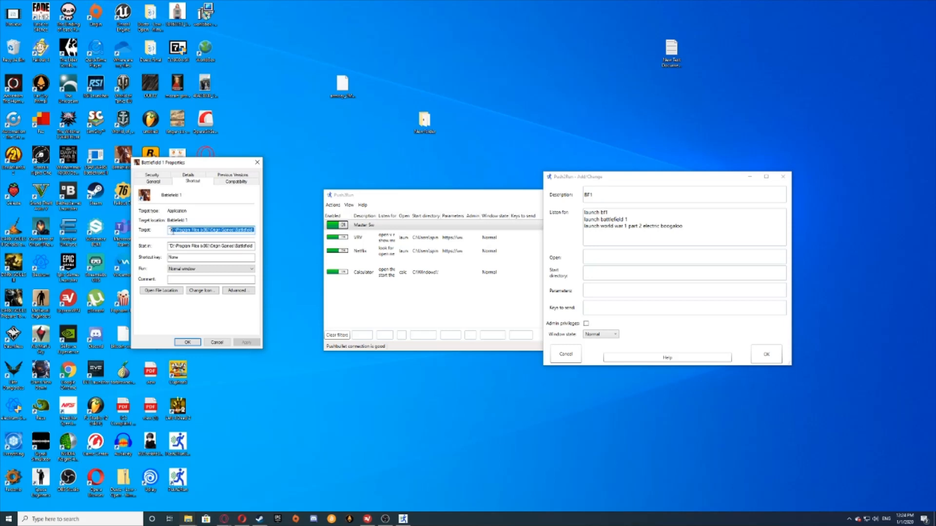
pyautogui.rightClick(176, 230)
pyautogui.click(200, 253)
pyautogui.click(604, 262)
pyautogui.hotkey('ctrl', 'v')
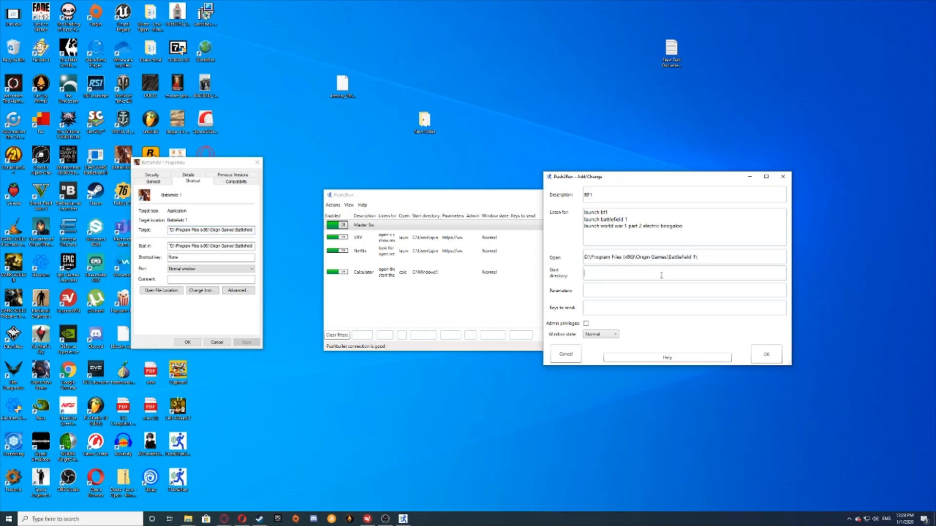
pyautogui.moveTo(699, 257); pyautogui.dragTo(549, 258)
pyautogui.hotkey('ctrl', 'x')
pyautogui.click(609, 273)
pyautogui.hotkey('ctrl', 'v')
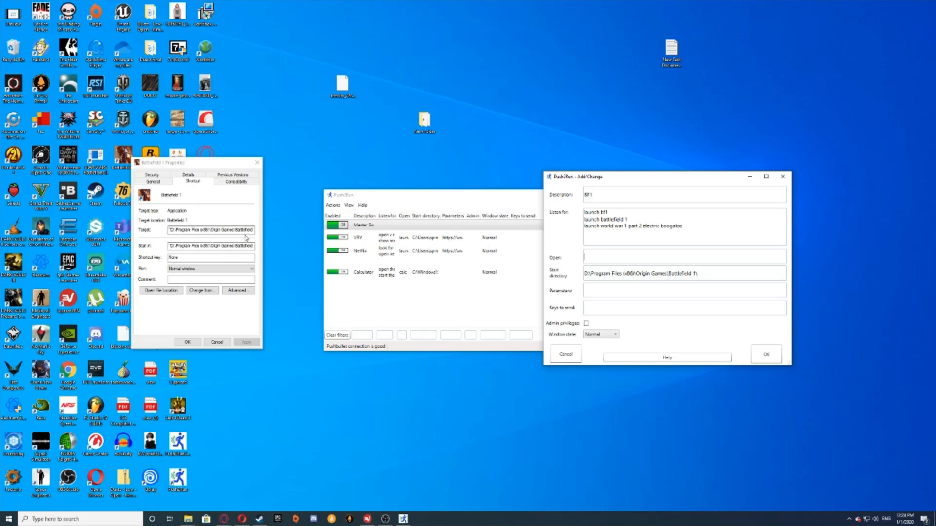
# - Check the executable name at the end of the shortcut's target and set the command to open bf1.exe
pyautogui.click(243, 231)
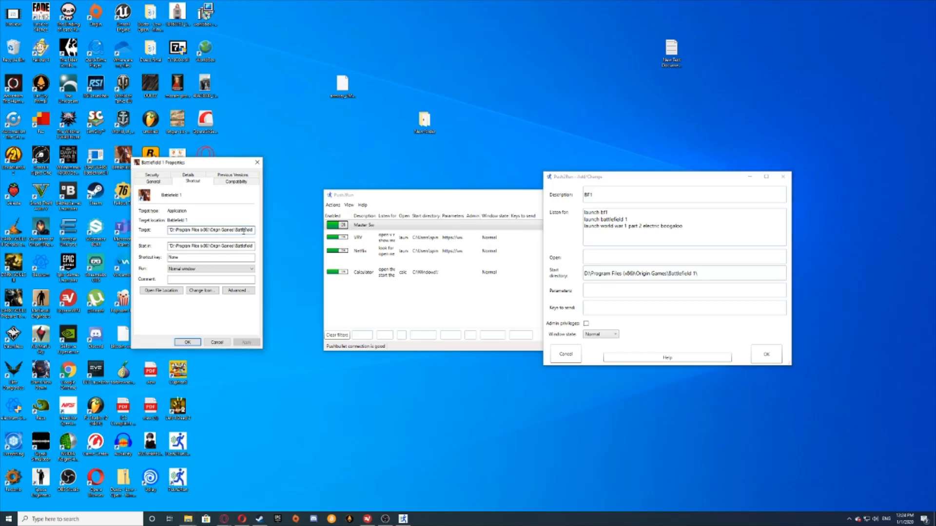
pyautogui.press('End')
pyautogui.click(622, 257)
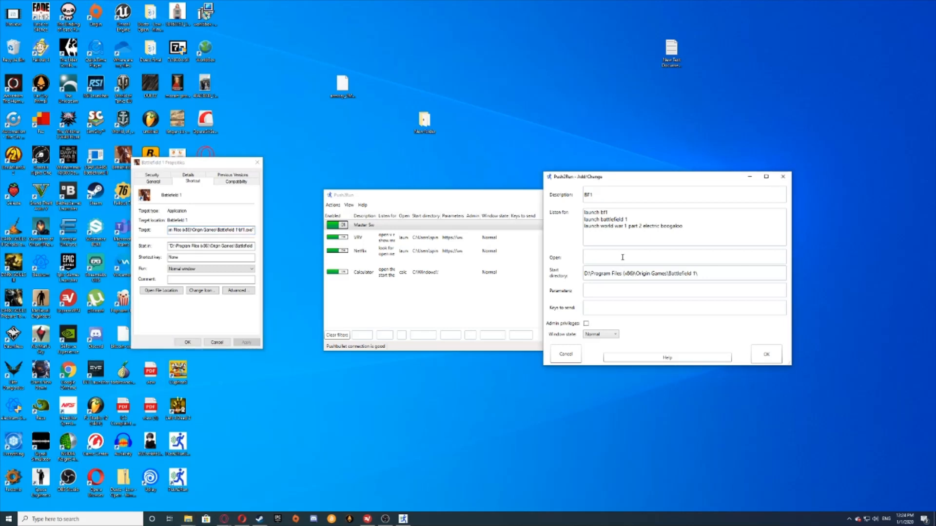
pyautogui.write('bf1.exe')
# - Close the shortcut properties, then save the BF1 command and enable it in the Push2Run list
pyautogui.click(195, 345)
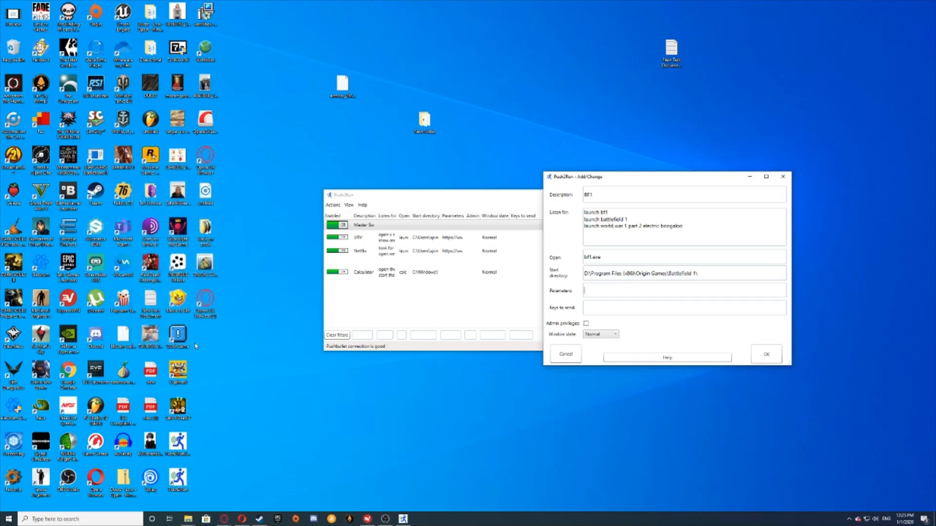
pyautogui.click(766, 355)
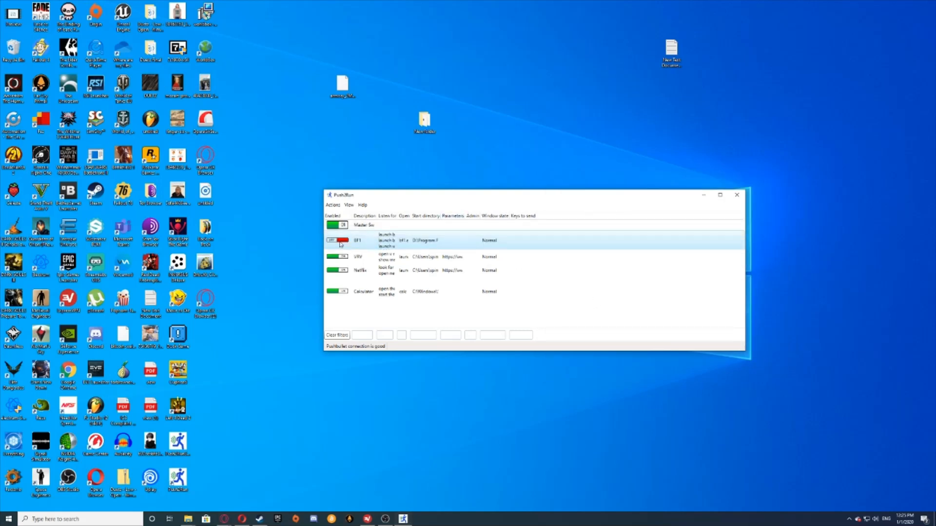
pyautogui.click(340, 241)
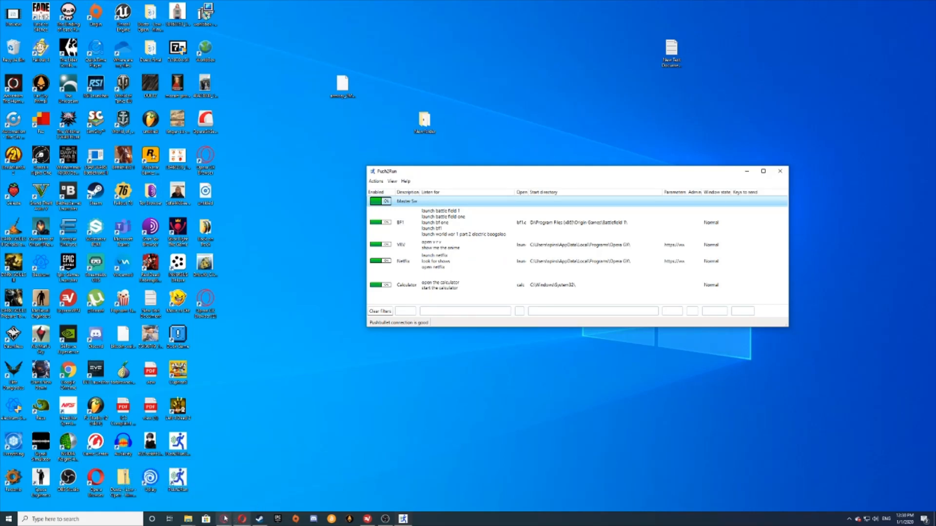
# - Switch to the IFTTT New Applet page and set the trigger to Google Assistant with "Say a phrase with a text ingredient"
pyautogui.moveTo(231, 514)
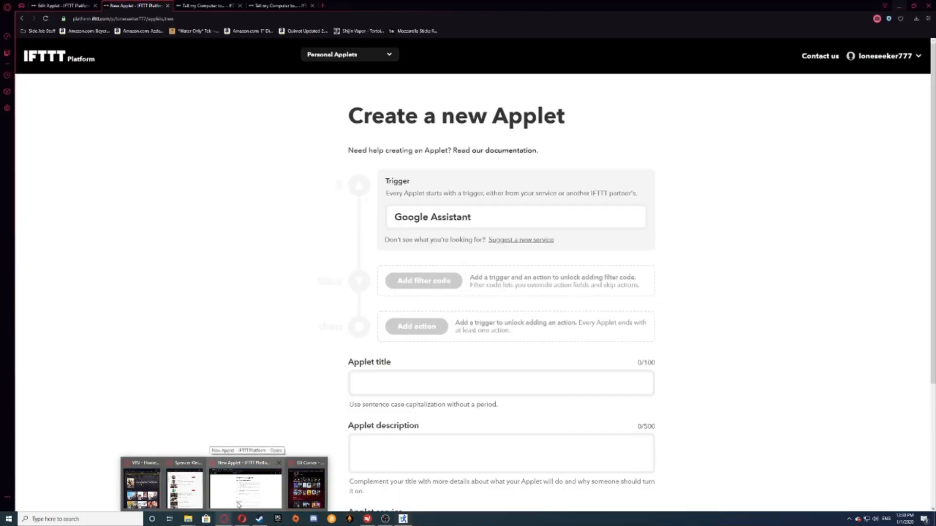
pyautogui.click(238, 505)
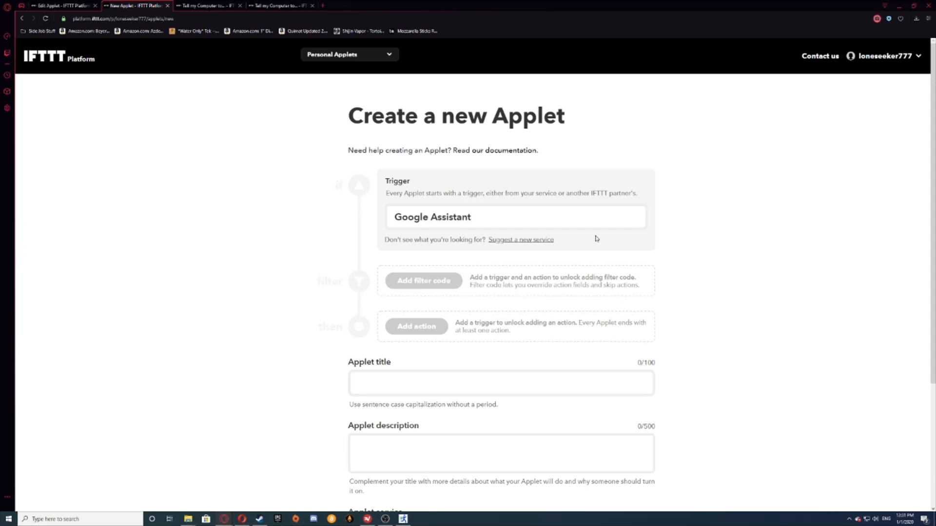
pyautogui.tripleClick(495, 215)
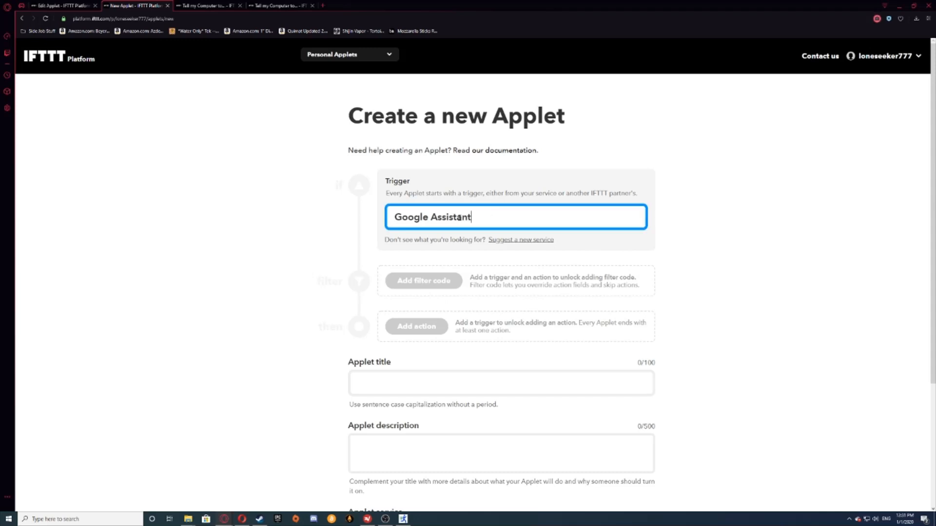
pyautogui.press('BackSpace')
pyautogui.write('g')
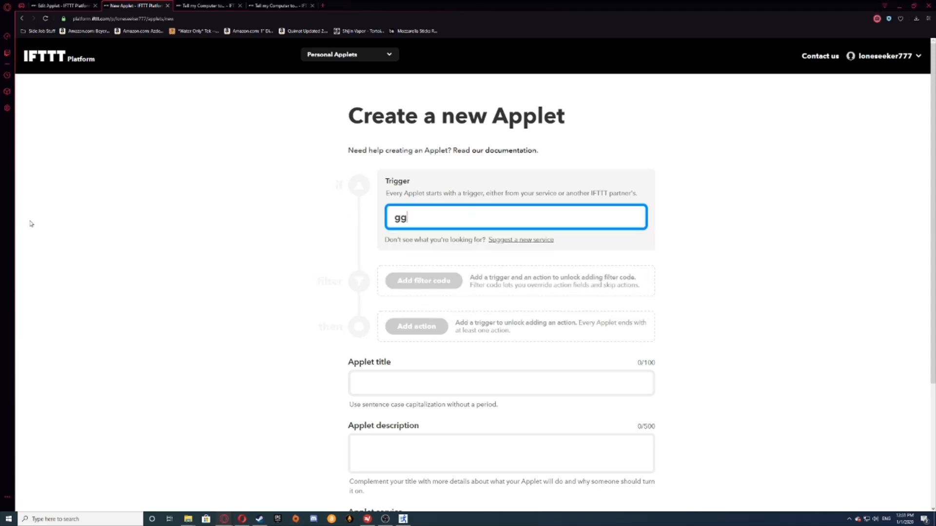
pyautogui.write('ogle ass')
pyautogui.press('Return')
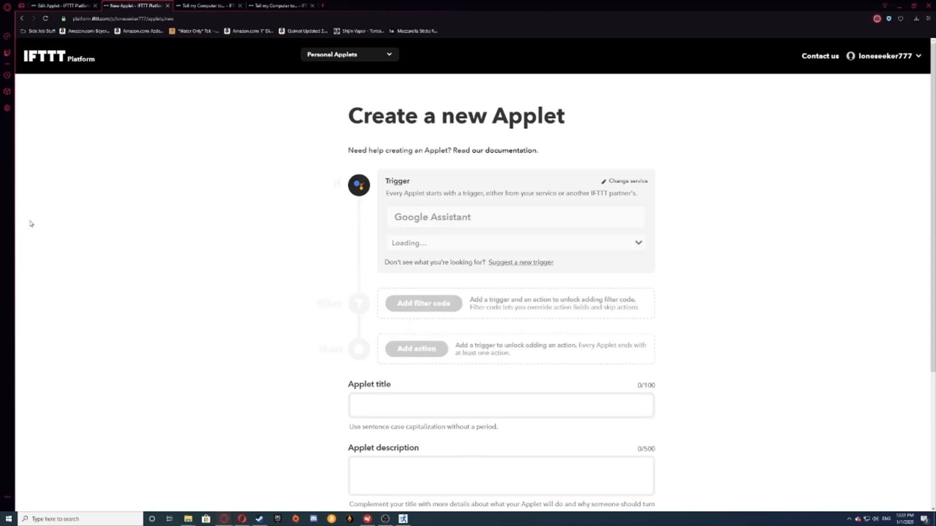
pyautogui.click(539, 249)
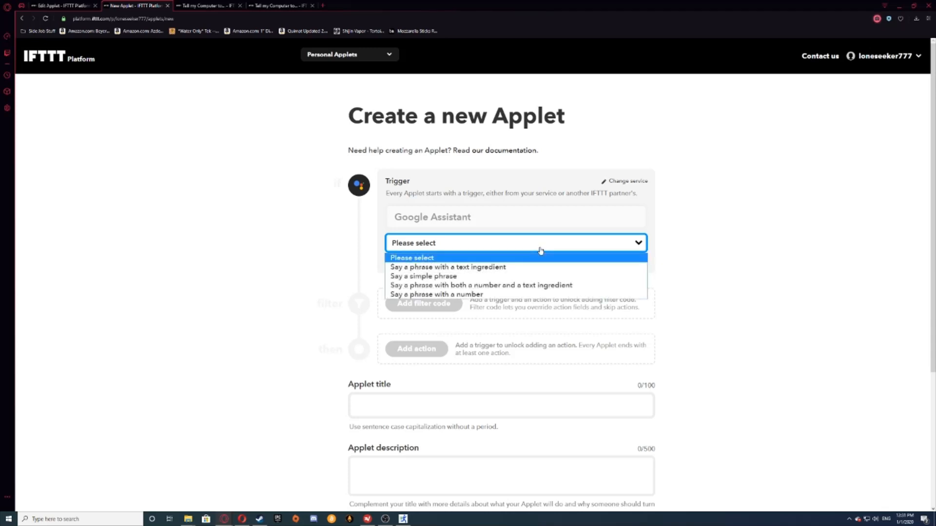
pyautogui.click(512, 268)
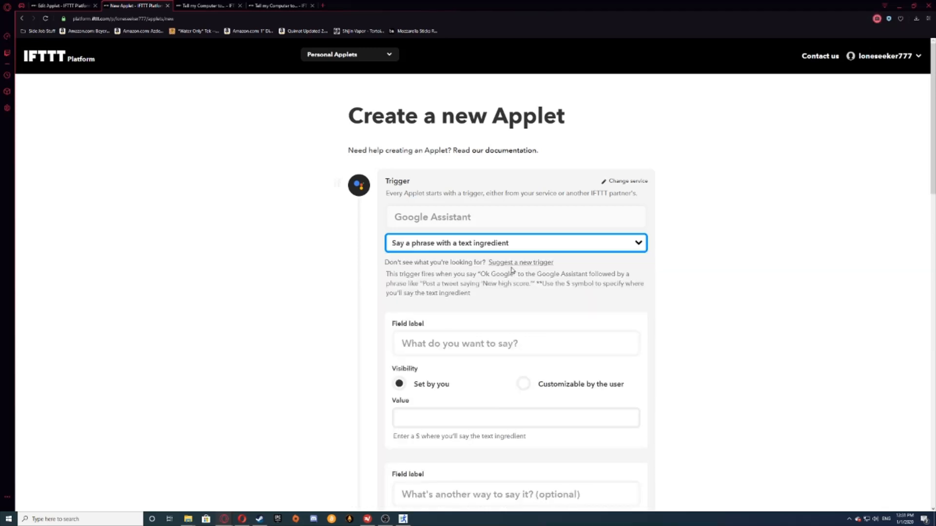
# - Enter the three trigger phrases "tell my computer to $", "ask my computer to $" and "tell my pc to $"
pyautogui.scroll(-3, 465, 200)
pyautogui.click(460, 271)
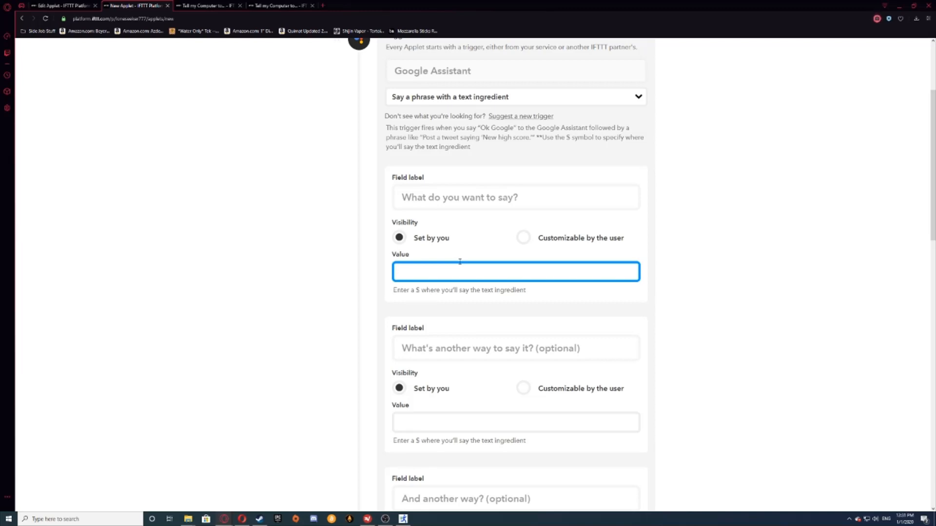
pyautogui.write('tell my computer to $')
pyautogui.scroll(-2, 452, 385)
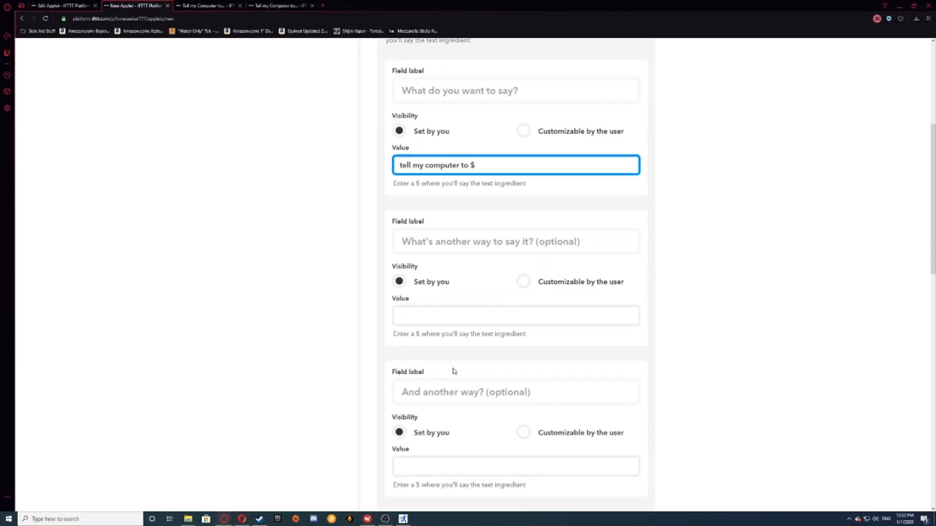
pyautogui.click(455, 319)
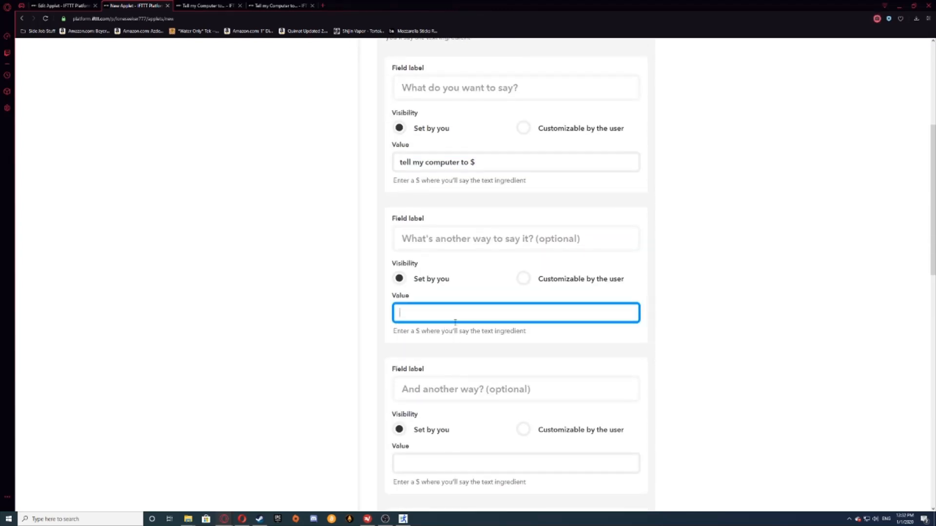
pyautogui.write('ask my computer to $')
pyautogui.click(493, 466)
pyautogui.write('tell m')
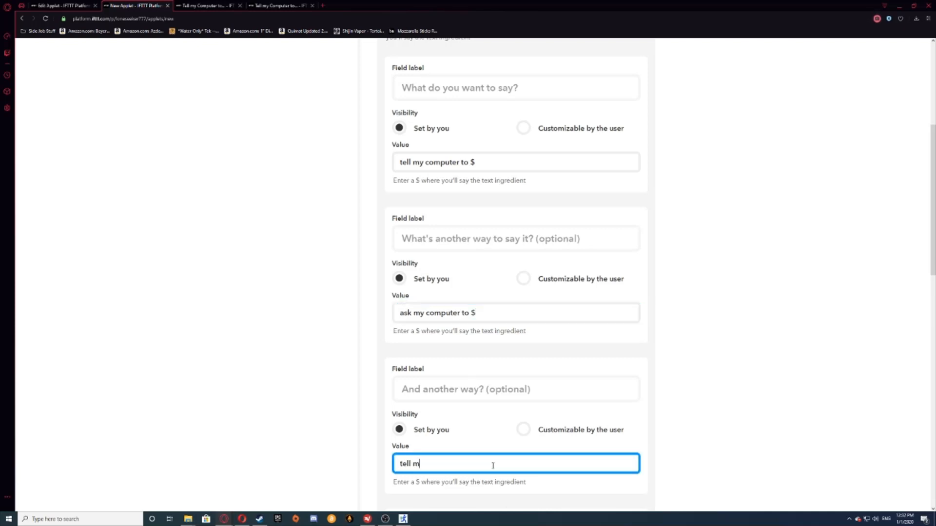
pyautogui.write('y pc to $')
# - Set the Assistant's spoken response to "Ok, I told your computer to $"
pyautogui.scroll(-3, 491, 464)
pyautogui.scroll(-3, 477, 460)
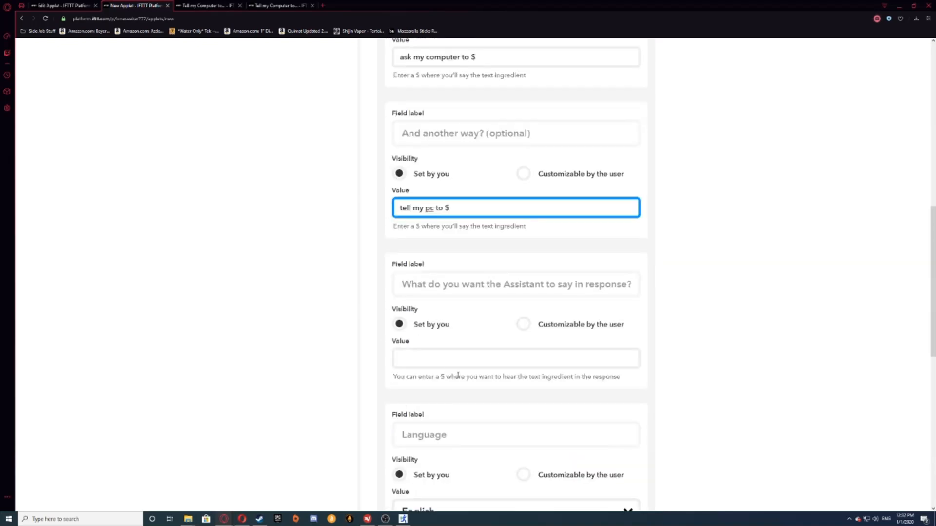
pyautogui.click(459, 359)
pyautogui.scroll(-1, 717, 366)
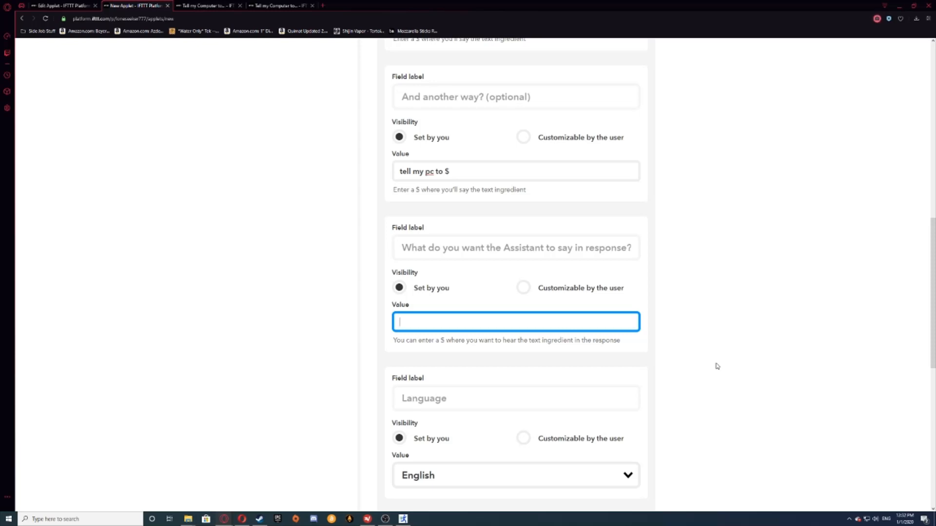
pyautogui.write('Ok, I told your comuter')
pyautogui.press('BackSpace')
pyautogui.press('BackSpace')
pyautogui.press('BackSpace')
pyautogui.write('puter')
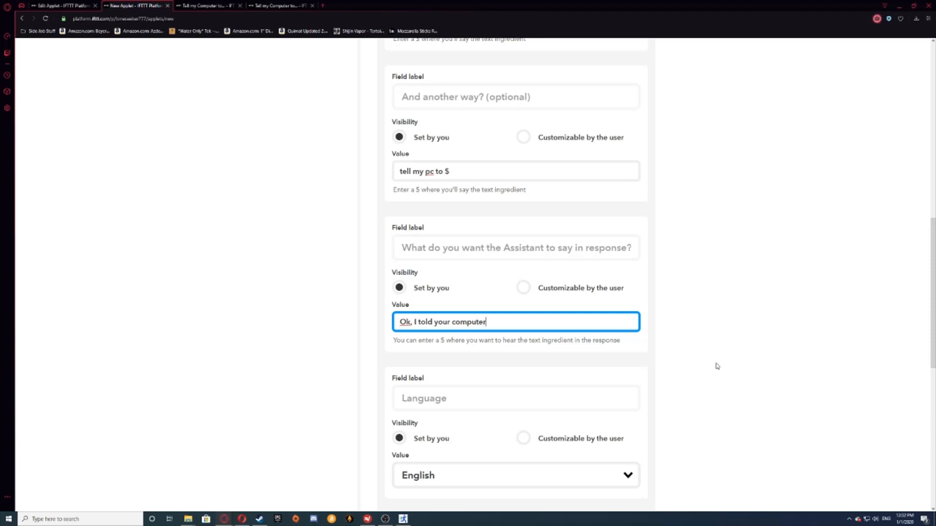
pyautogui.write(' to $')
# - Add an action to the applet using the Pushbullet service with "Push a note"
pyautogui.scroll(-2, 802, 273)
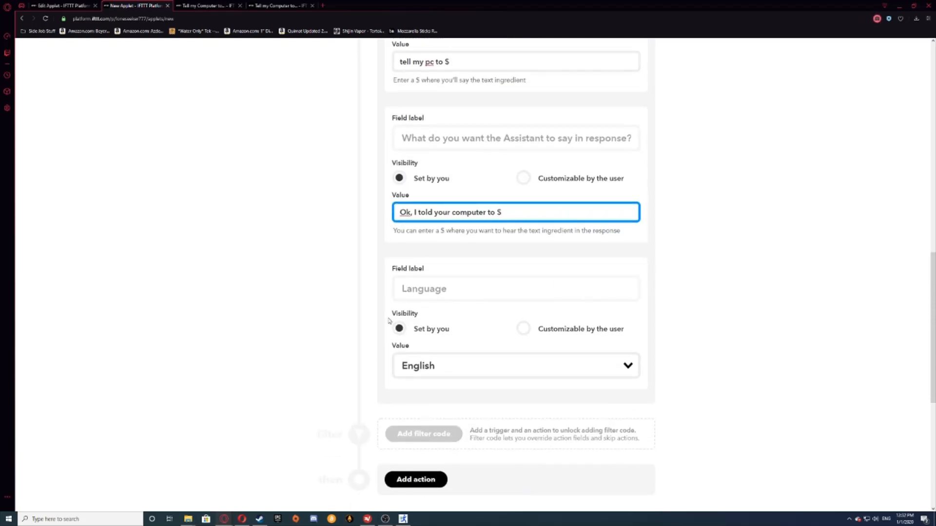
pyautogui.scroll(-1, 442, 374)
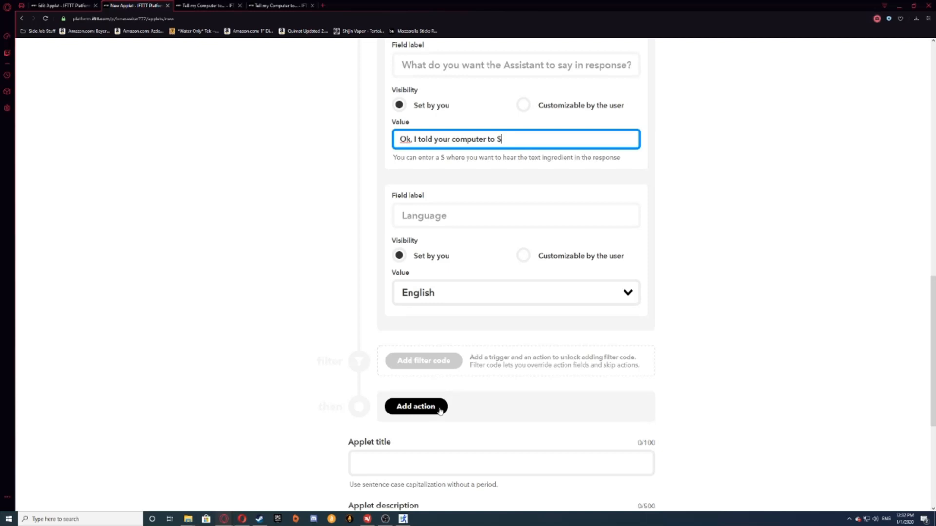
pyautogui.scroll(-2, 437, 407)
pyautogui.click(416, 298)
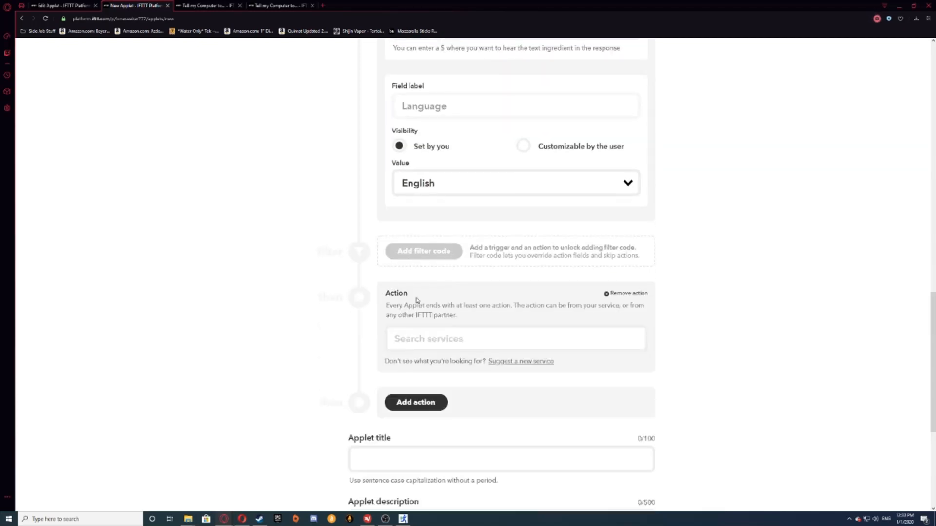
pyautogui.scroll(3, 417, 300)
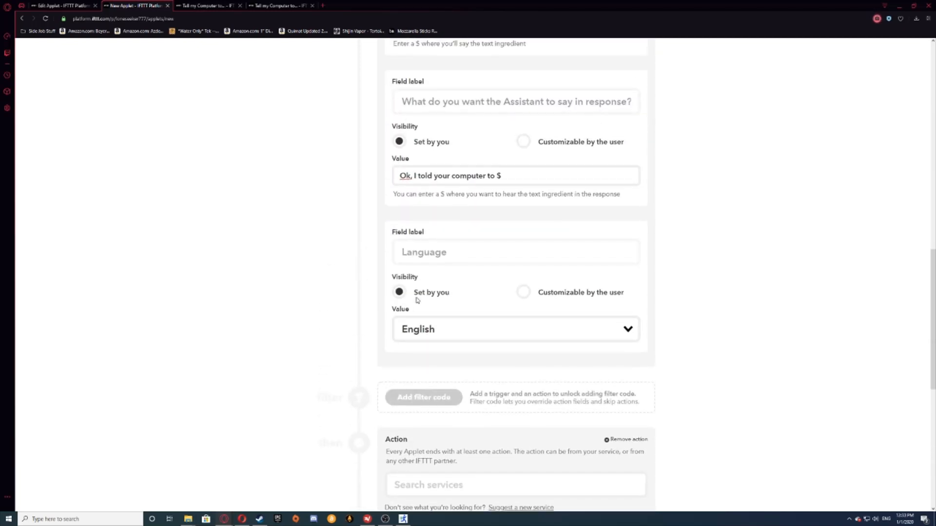
pyautogui.scroll(-6, 417, 300)
pyautogui.click(466, 194)
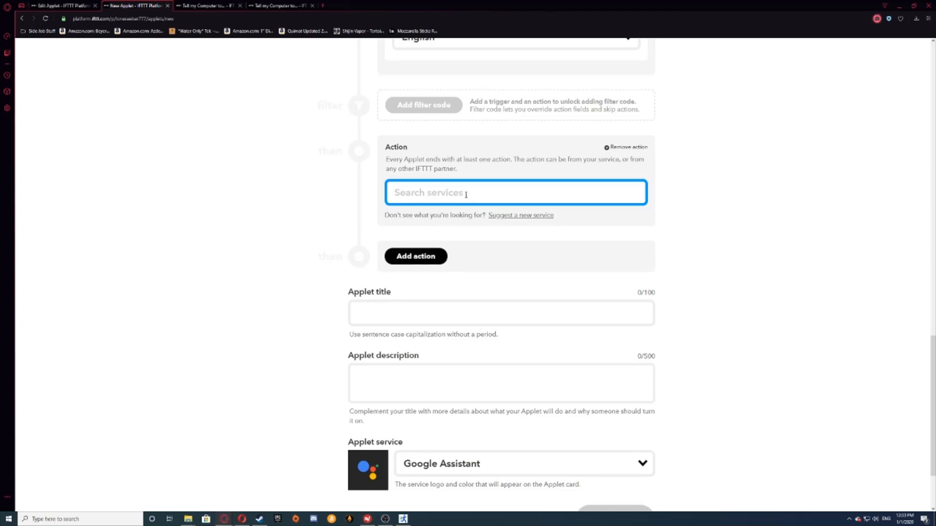
pyautogui.write('Pushbullet')
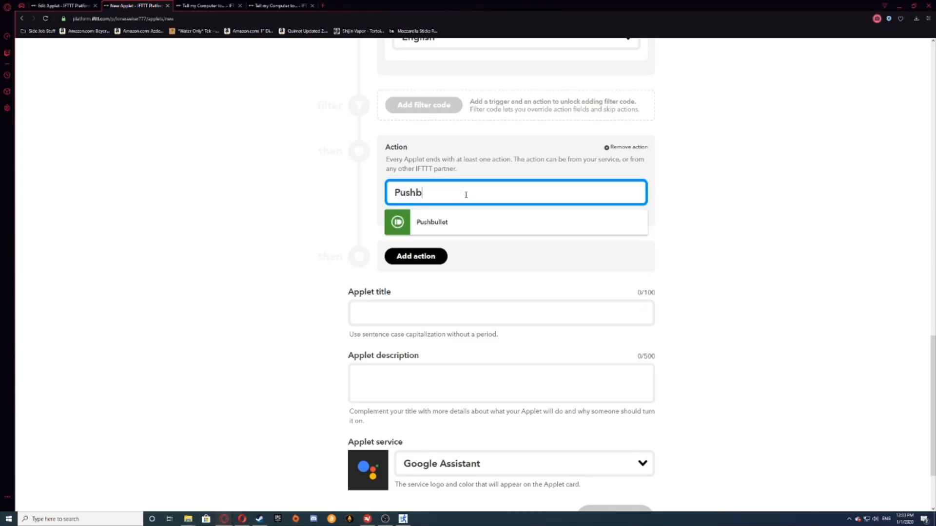
pyautogui.click(469, 220)
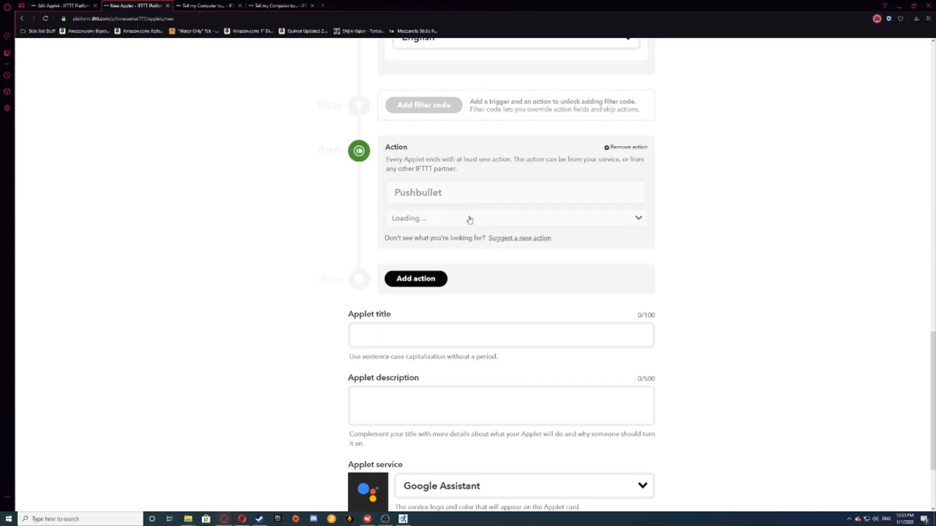
pyautogui.click(458, 222)
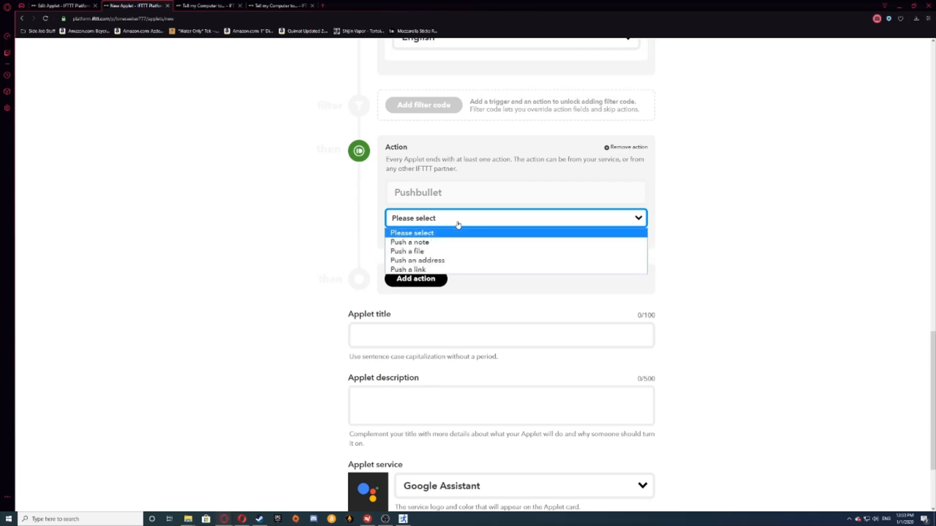
pyautogui.click(438, 243)
pyautogui.scroll(-2, 422, 307)
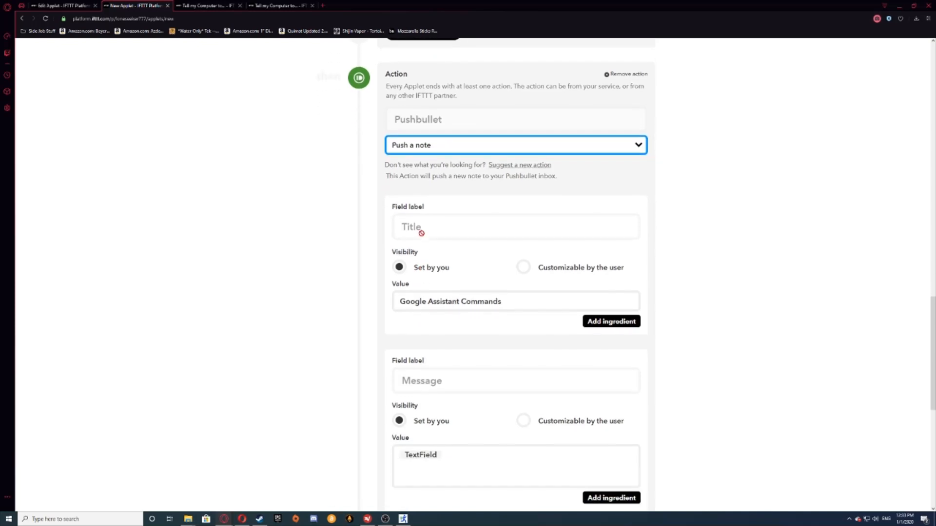
# - Switch to Push2Run to look over its command list, then return to the IFTTT applet page
pyautogui.click(420, 227)
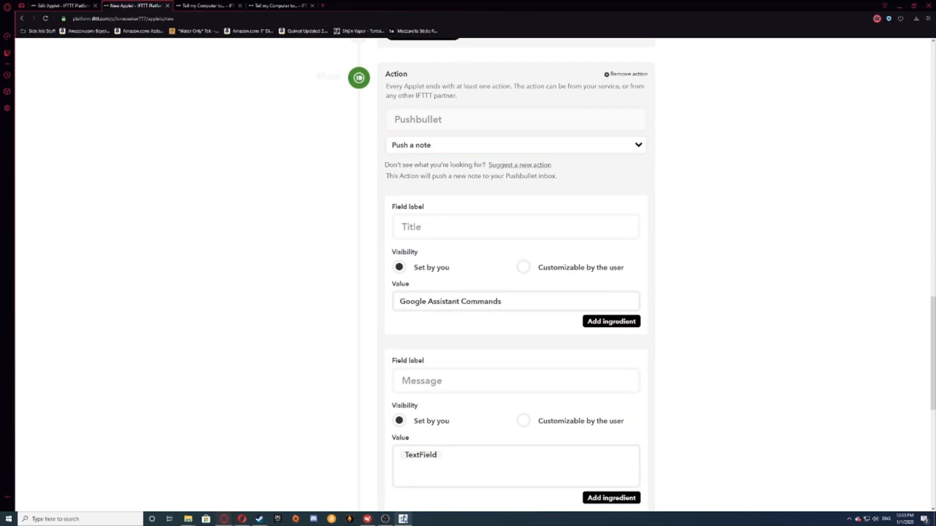
pyautogui.click(403, 519)
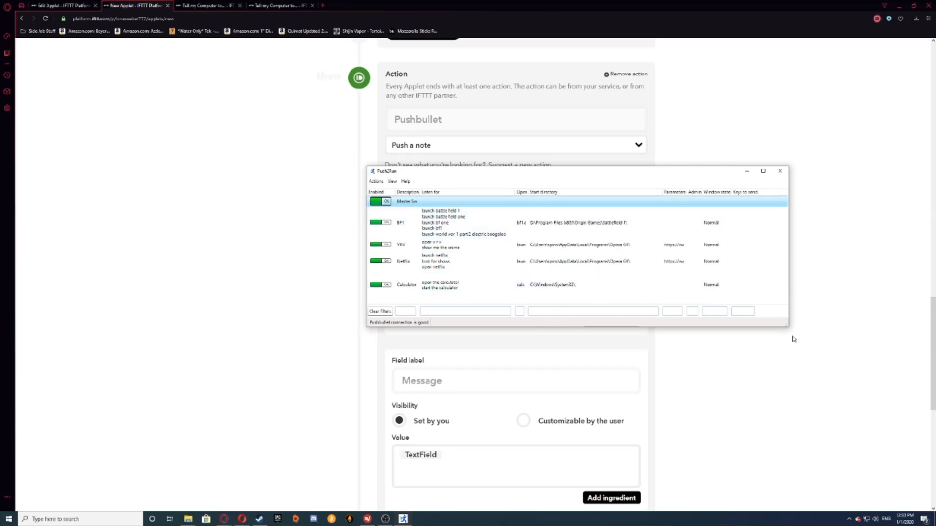
pyautogui.click(728, 402)
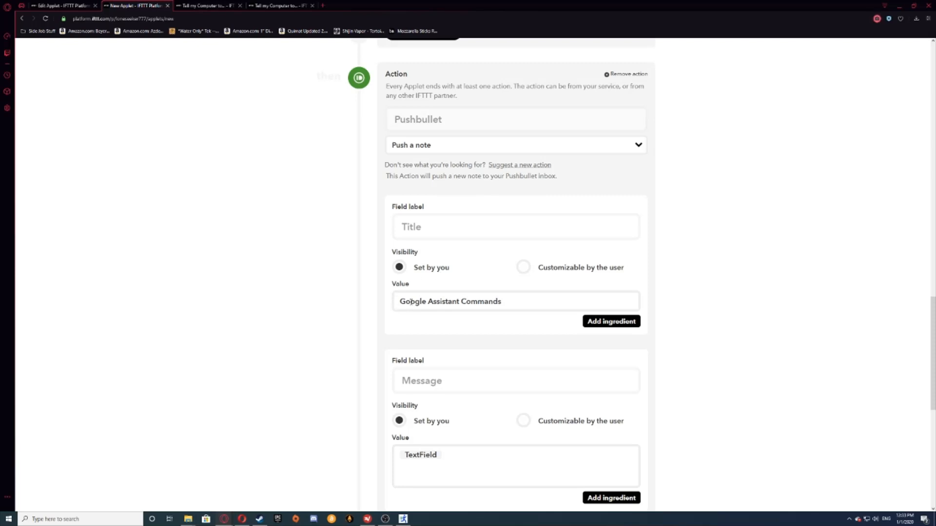
# - Make the note's Title field customizable by the user and label it "Push2Run Computer Name"
pyautogui.scroll(-1, 523, 268)
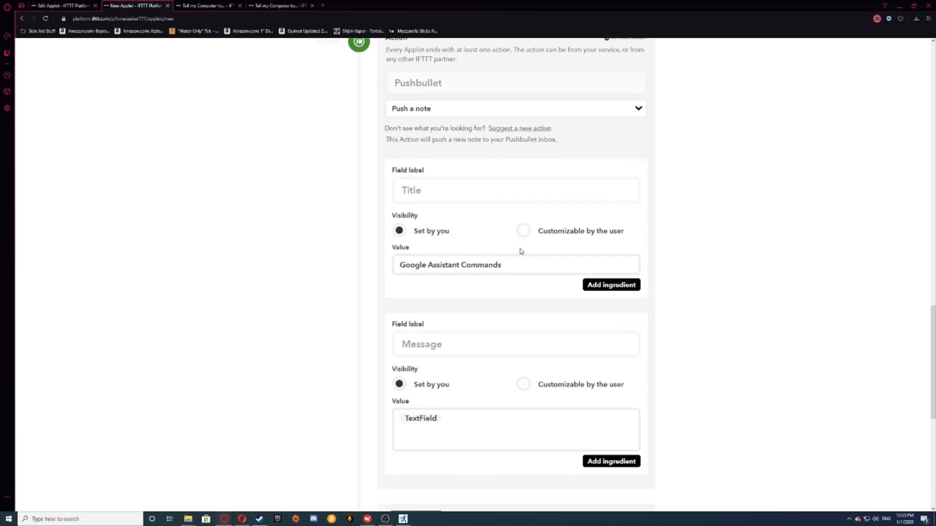
pyautogui.click(525, 231)
pyautogui.scroll(1, 527, 233)
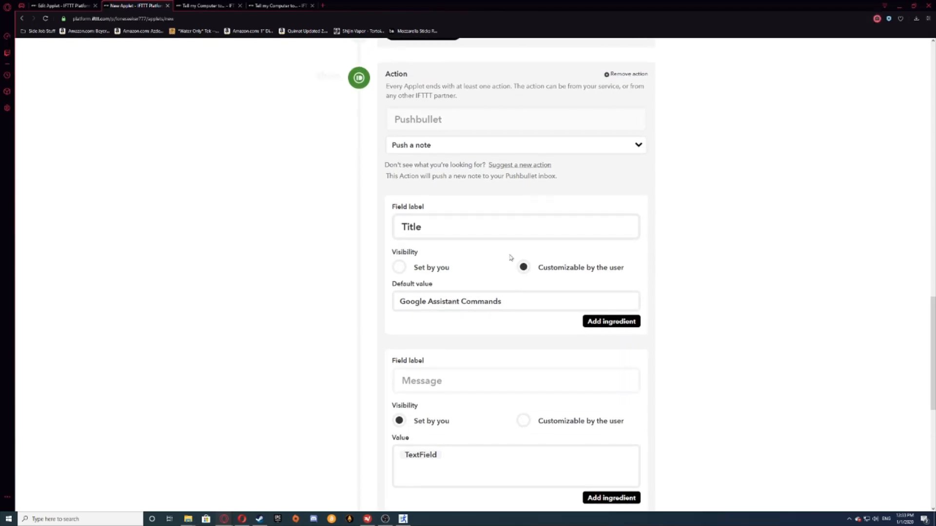
pyautogui.moveTo(468, 232); pyautogui.dragTo(222, 235)
pyautogui.write('Push2')
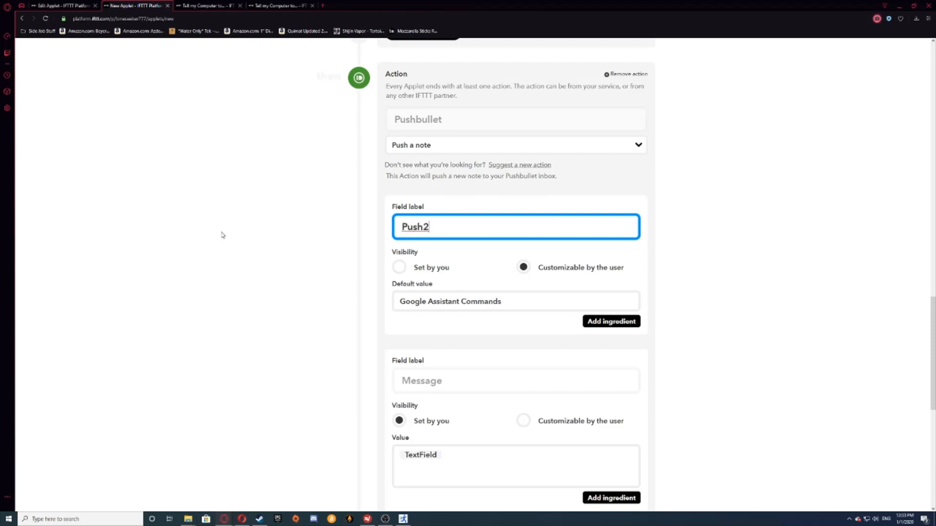
pyautogui.write('Run Computer Name')
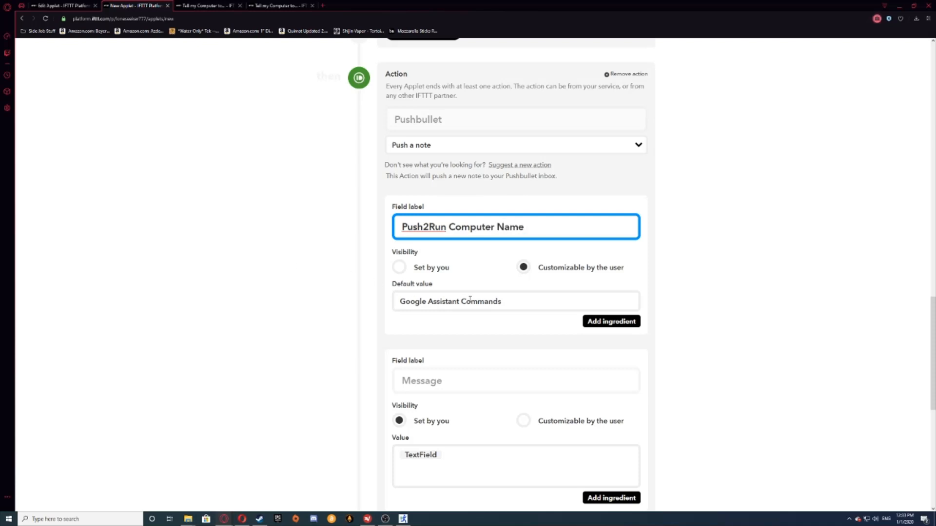
# - Set the computer name field's default value to "Push2Run Main PC" and check the message value's ingredient
pyautogui.press('Tab')
pyautogui.write('Push2')
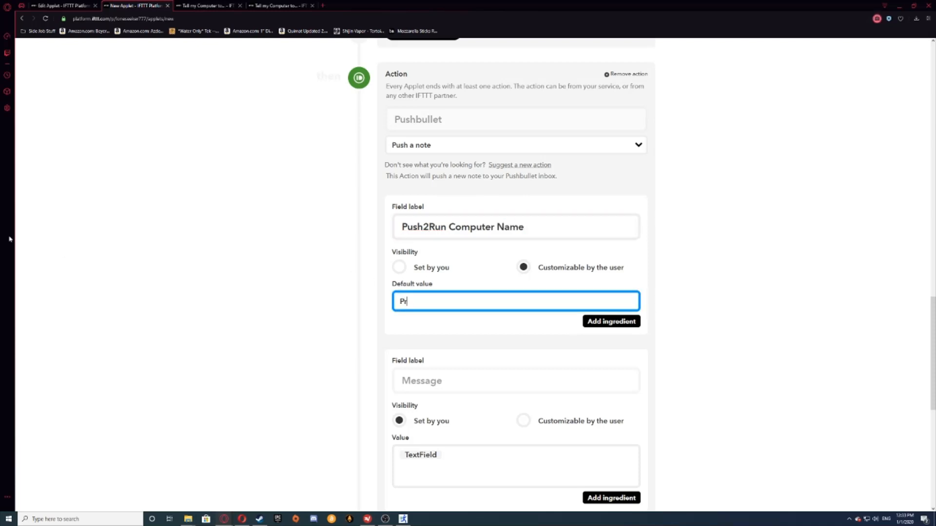
pyautogui.write('Run Main PC')
pyautogui.scroll(-2, 476, 298)
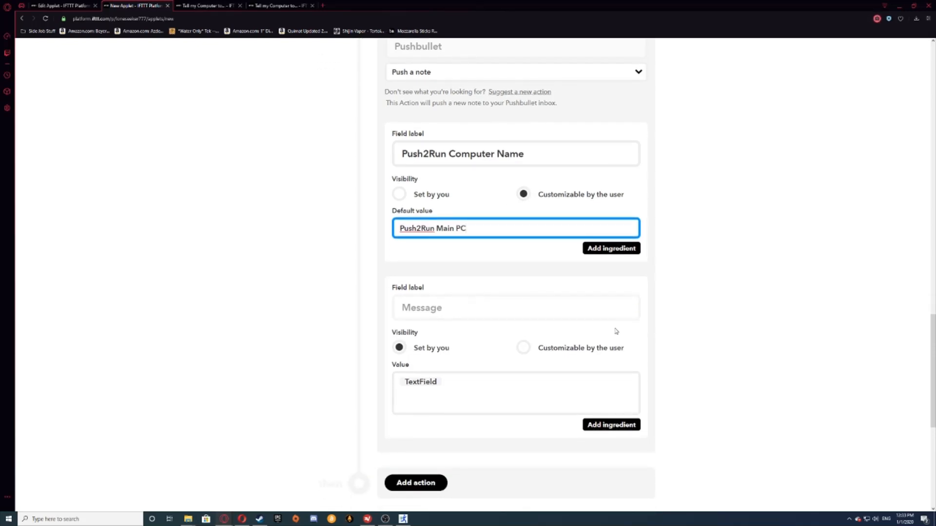
pyautogui.scroll(-2, 490, 340)
pyautogui.click(458, 311)
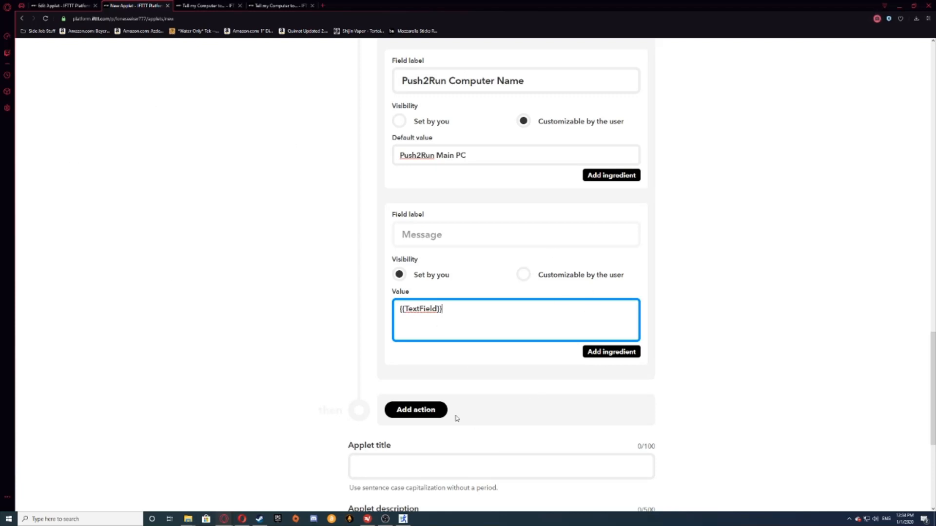
# - Enter the applet title "Tell my computer to..." and the description "Sets up"
pyautogui.scroll(-3, 565, 429)
pyautogui.click(508, 348)
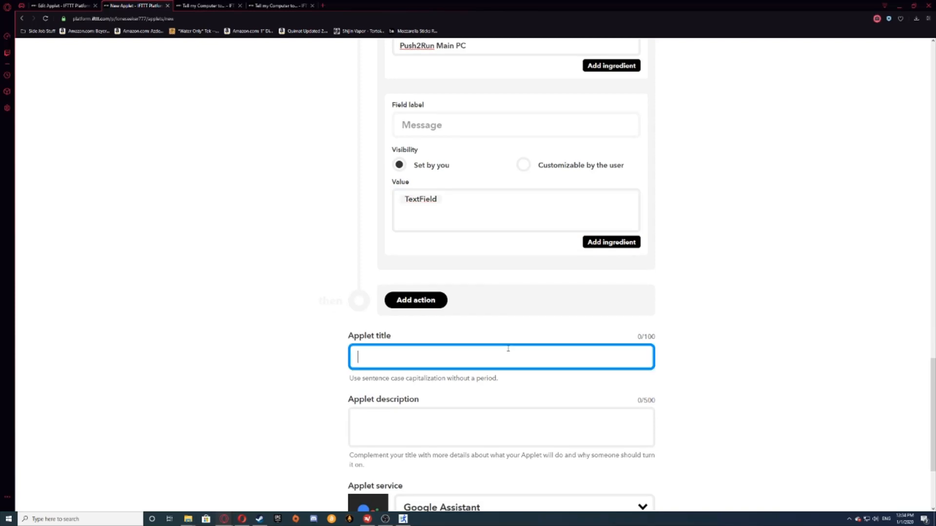
pyautogui.scroll(-2, 751, 360)
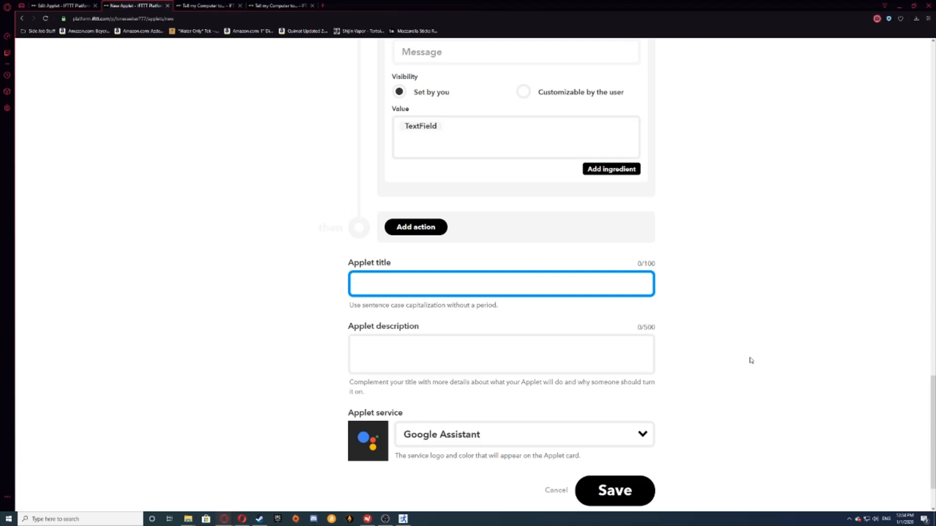
pyautogui.write('Tell my computer to...')
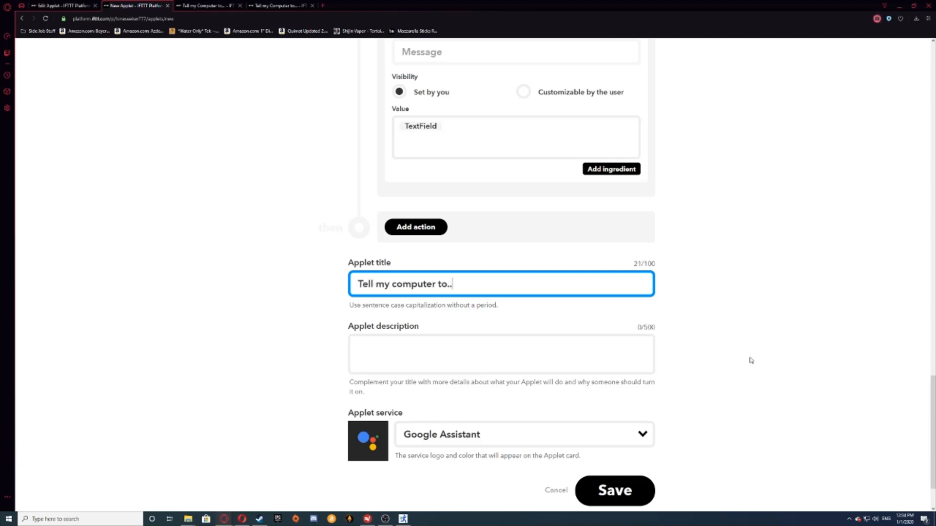
pyautogui.press('Tab')
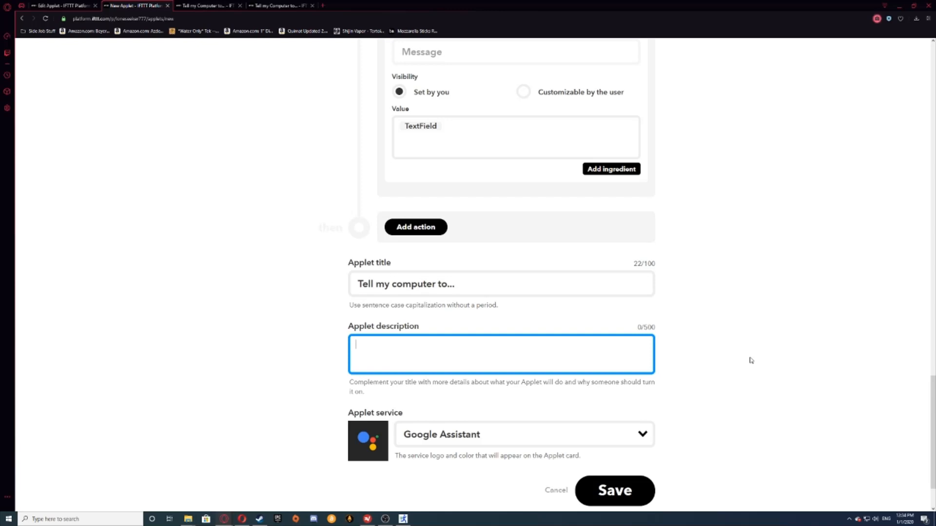
pyautogui.write('Sets up')
# - Append "(Pushbullet Version)" to the applet title and save the new applet
pyautogui.click(566, 287)
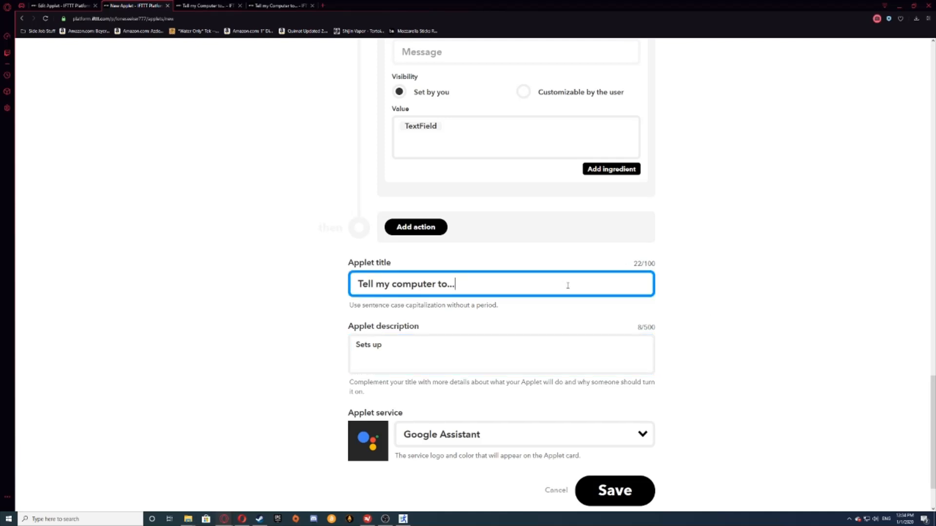
pyautogui.write('(Pushbullet Version)')
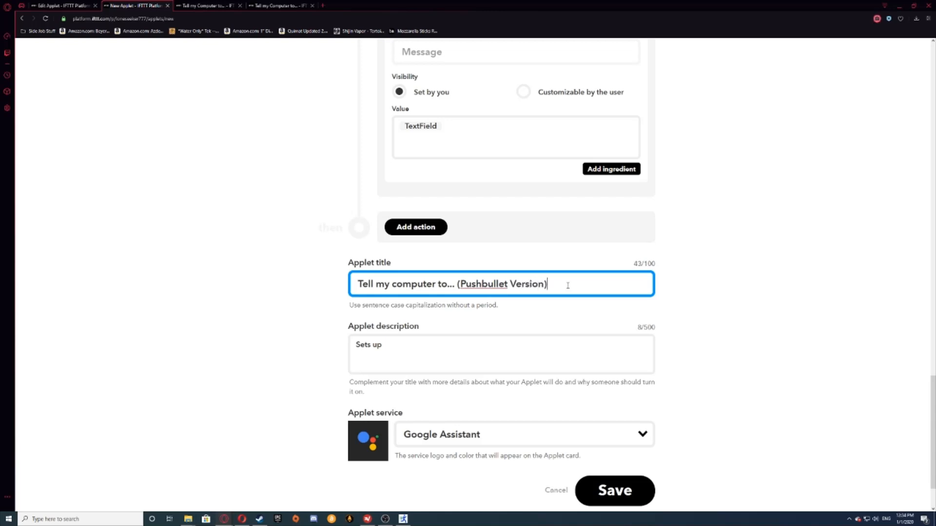
pyautogui.click(531, 347)
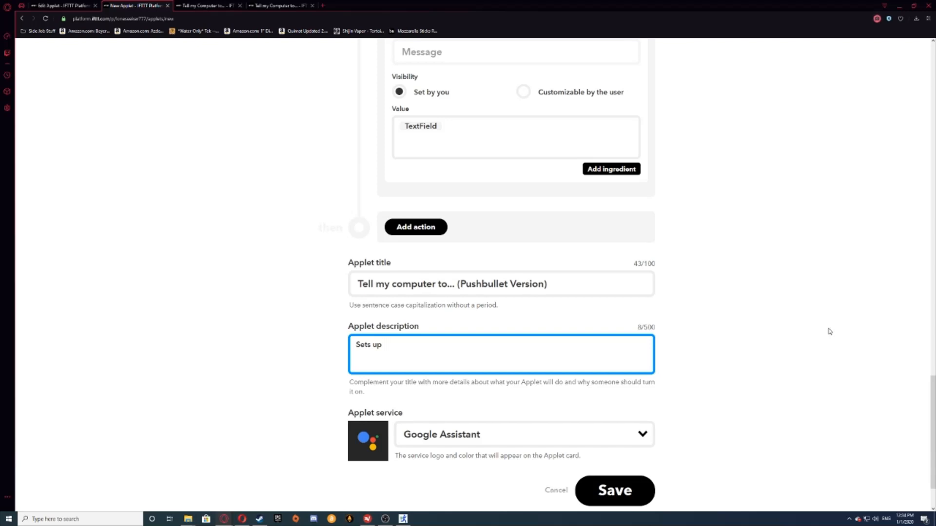
pyautogui.scroll(-2, 829, 333)
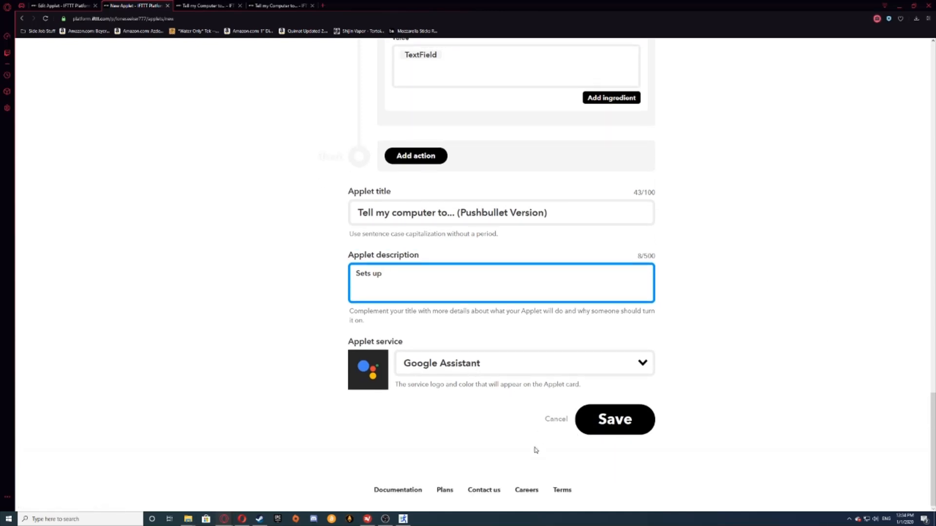
pyautogui.click(628, 425)
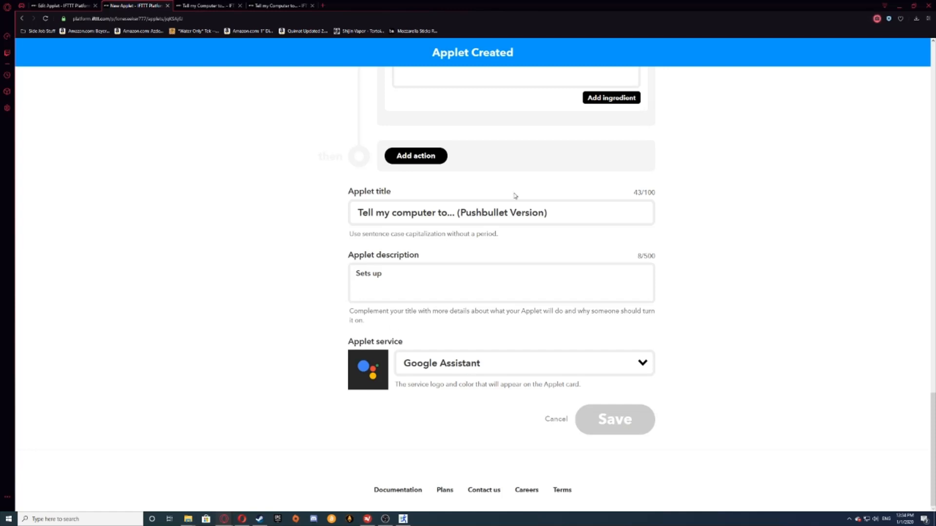
# - Open the new applet on IFTTT to enable it, connect it and save its Pushbullet note configuration
pyautogui.scroll(3, 341, 89)
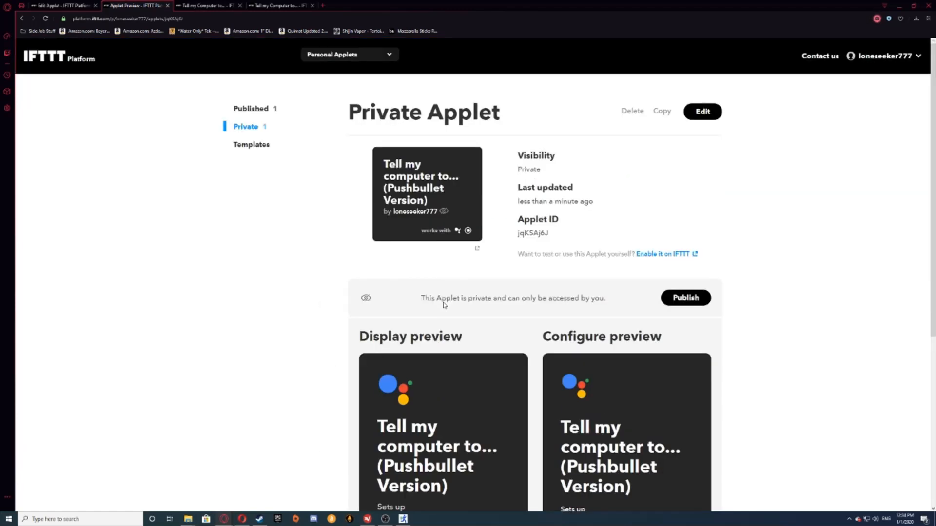
pyautogui.click(674, 254)
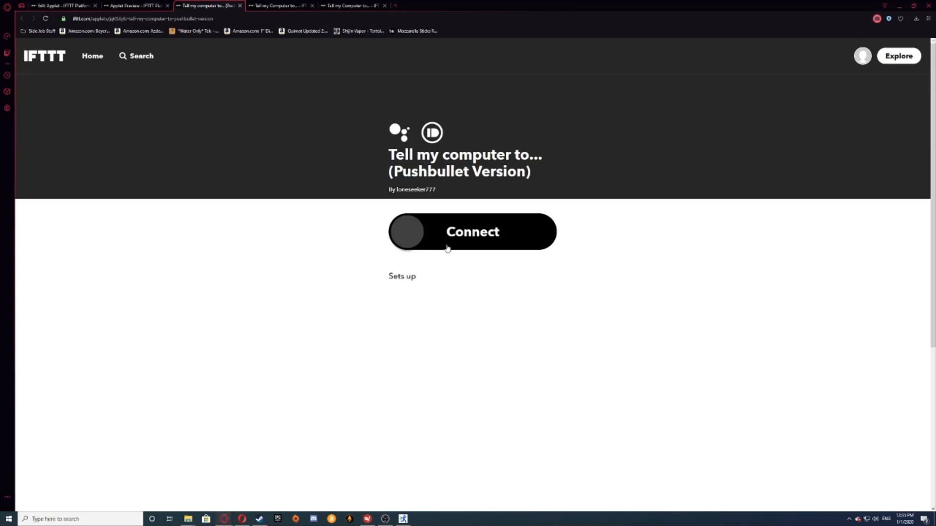
pyautogui.click(472, 237)
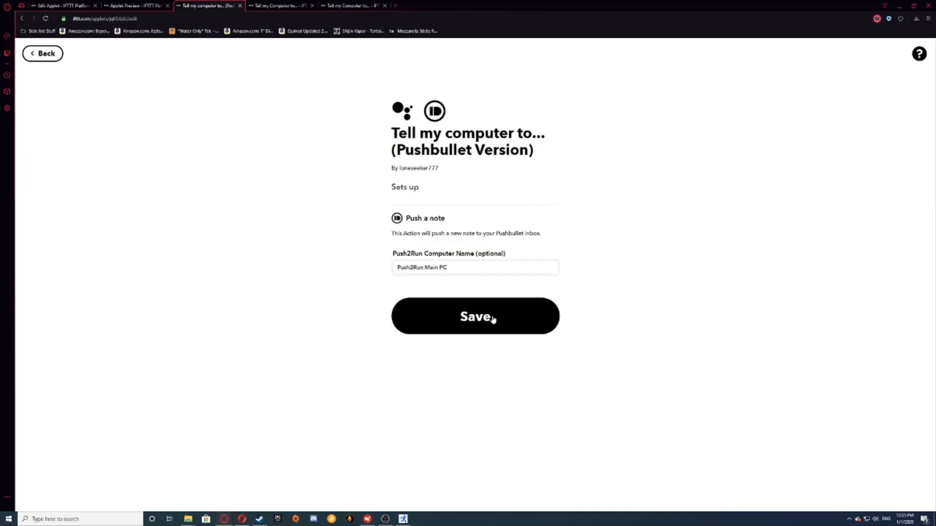
pyautogui.click(493, 326)
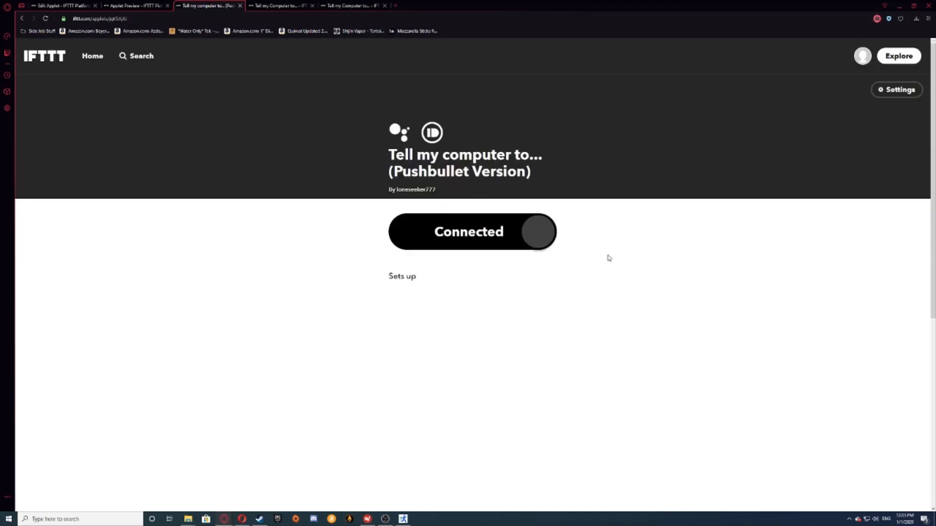
# - Close the browser window with all its IFTTT tabs and confirm the closure
pyautogui.click(899, 6)
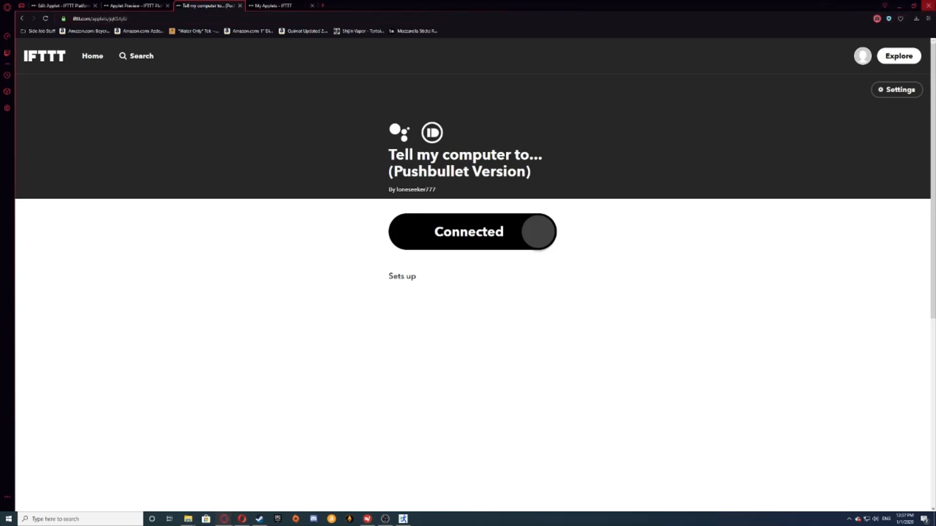
pyautogui.click(929, 5)
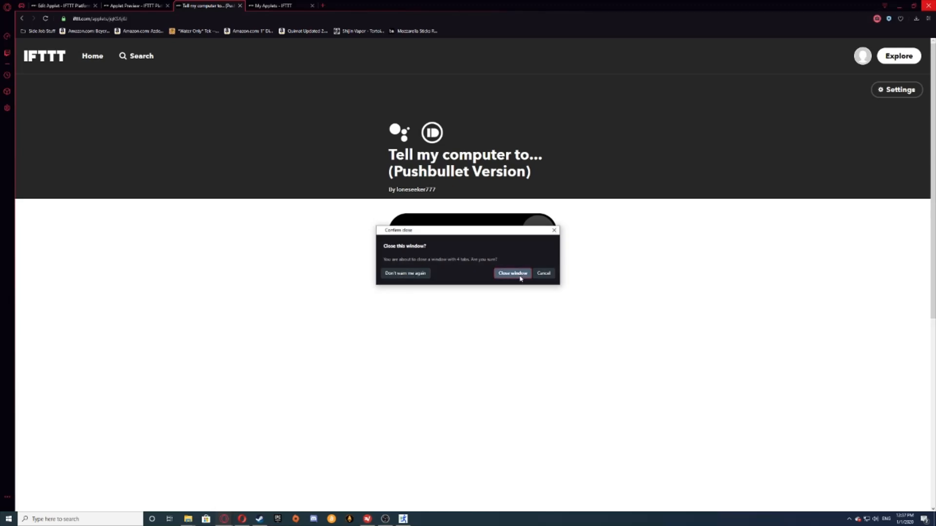
pyautogui.click(513, 274)
# - Minimize the OBS window and move the Push2Run window nearer the middle of the desktop
pyautogui.click(460, 7)
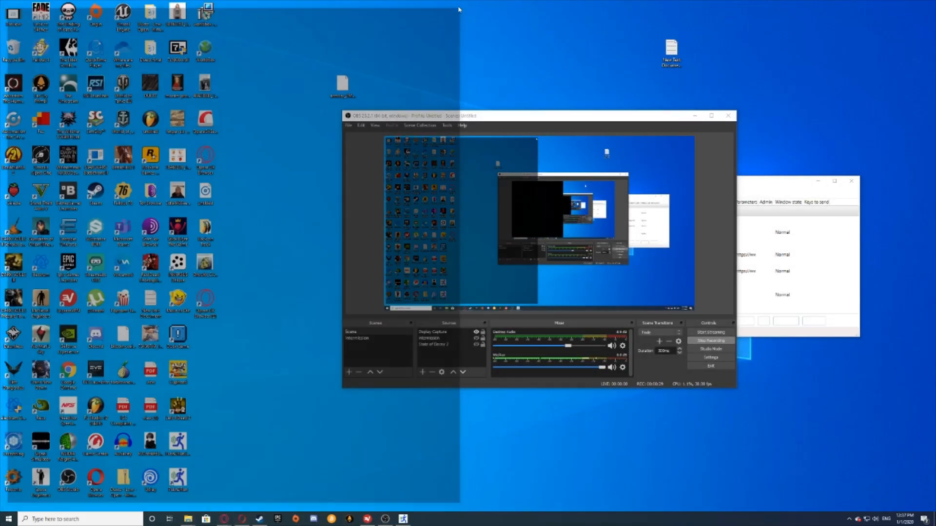
pyautogui.moveTo(527, 119); pyautogui.dragTo(437, 136)
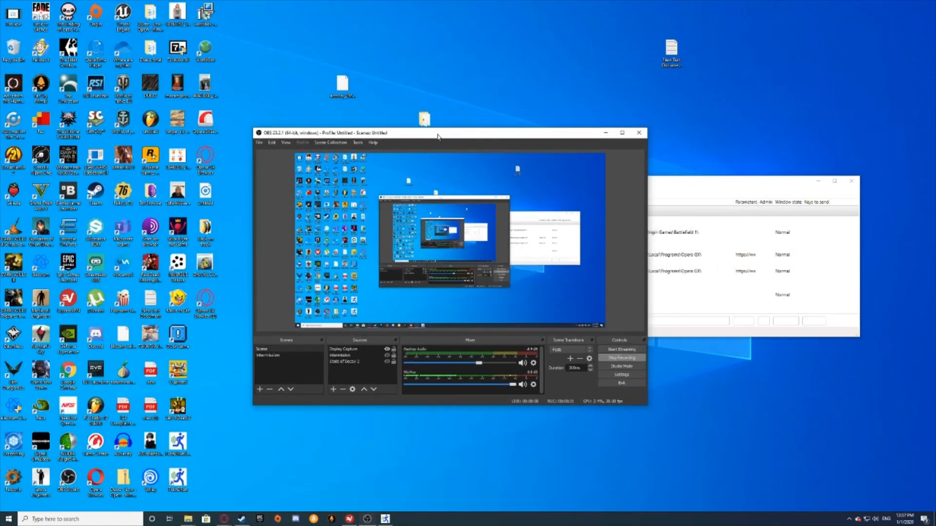
pyautogui.click(604, 132)
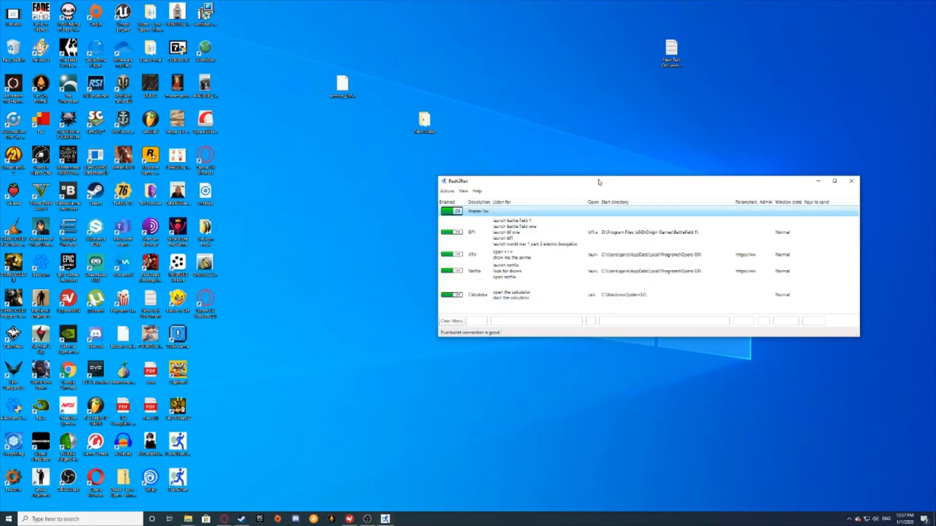
pyautogui.moveTo(599, 182); pyautogui.dragTo(452, 188)
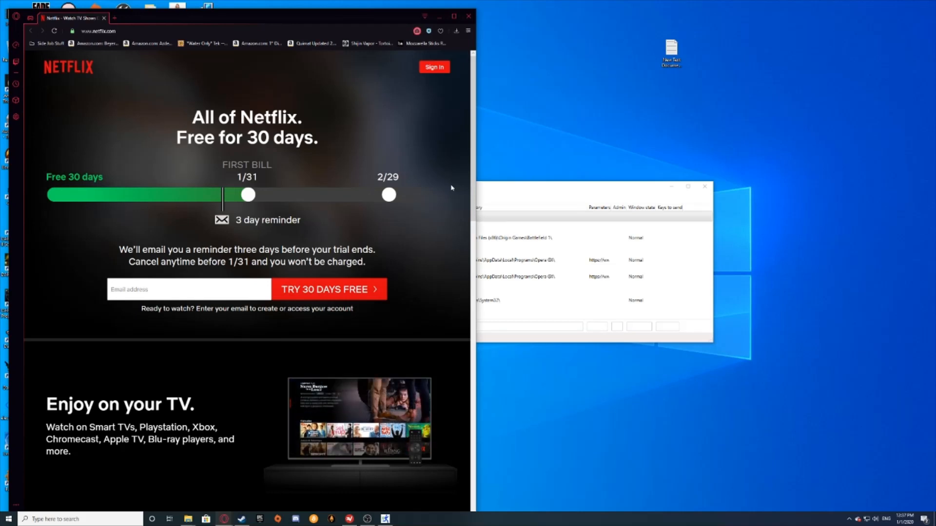
# - Switch to Push2Run, change the VRV command's first listen-for phrase to "open vrv" and save the command
pyautogui.click(503, 191)
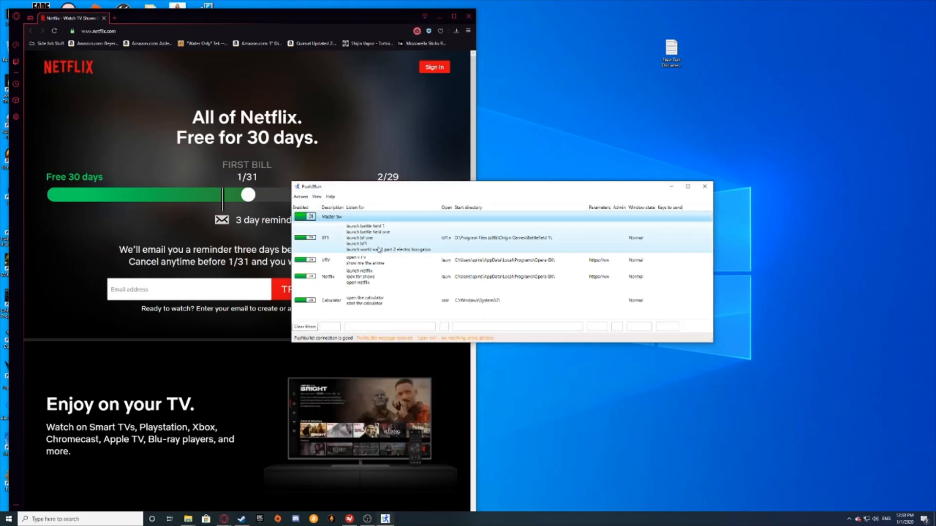
pyautogui.click(376, 264)
pyautogui.doubleClick(377, 265)
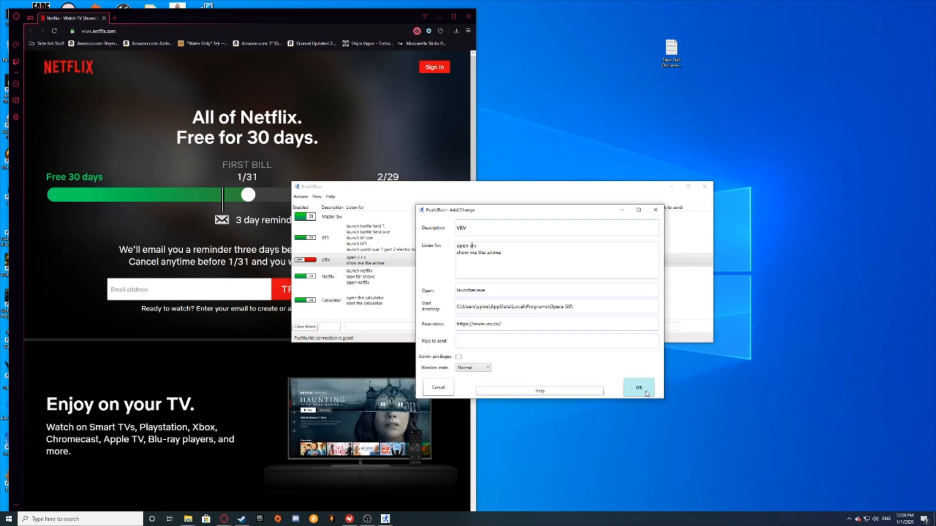
pyautogui.click(648, 393)
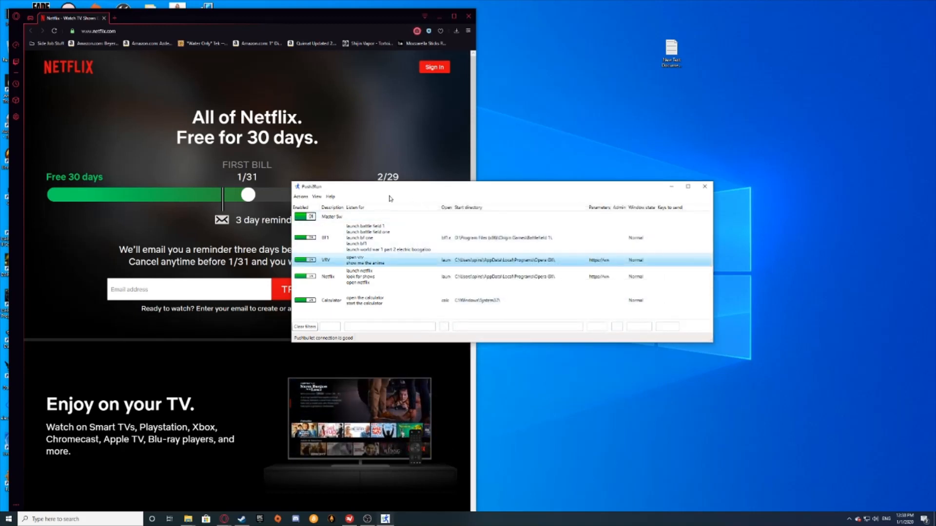
# - Move the Push2Run window clear of the browser and minimize the browser window
pyautogui.moveTo(390, 192); pyautogui.dragTo(605, 191)
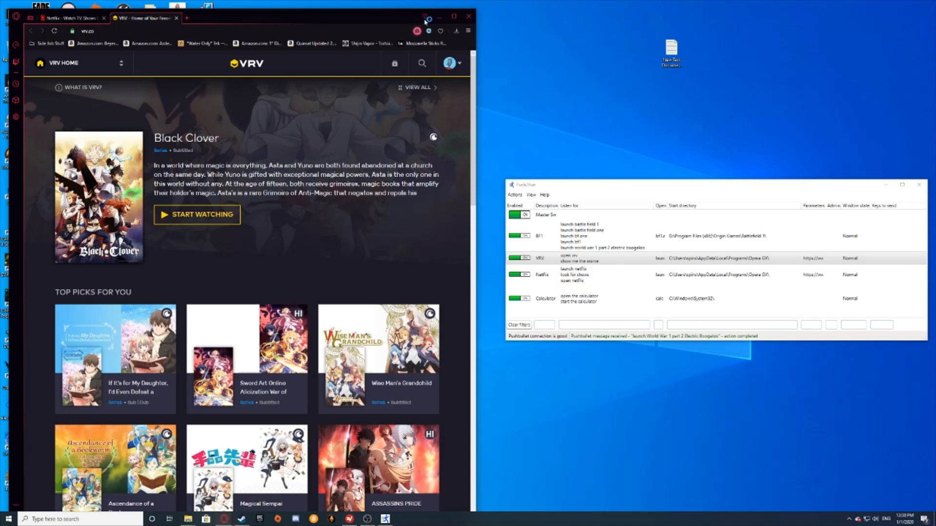
pyautogui.click(440, 18)
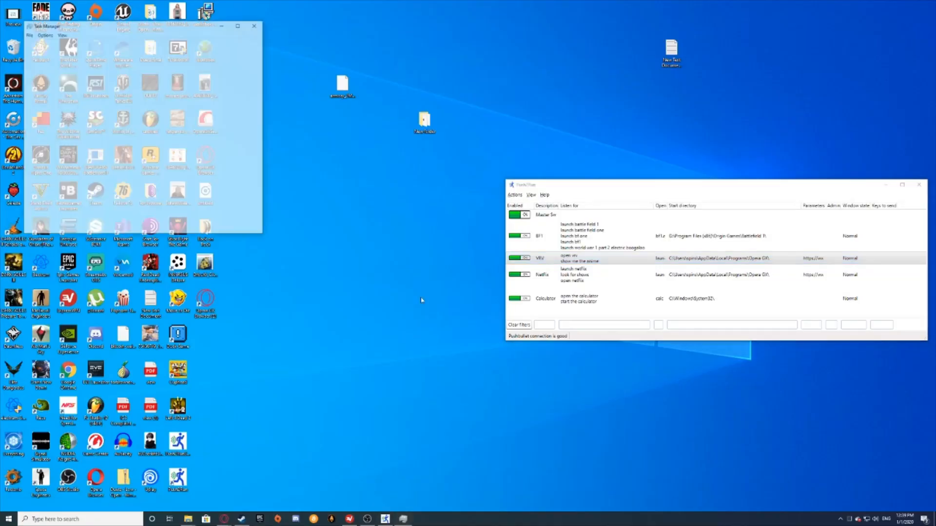
# - Examine the running apps and background processes in Task Manager, and close it
pyautogui.moveTo(109, 27); pyautogui.dragTo(439, 62)
pyautogui.scroll(-8, 445, 193)
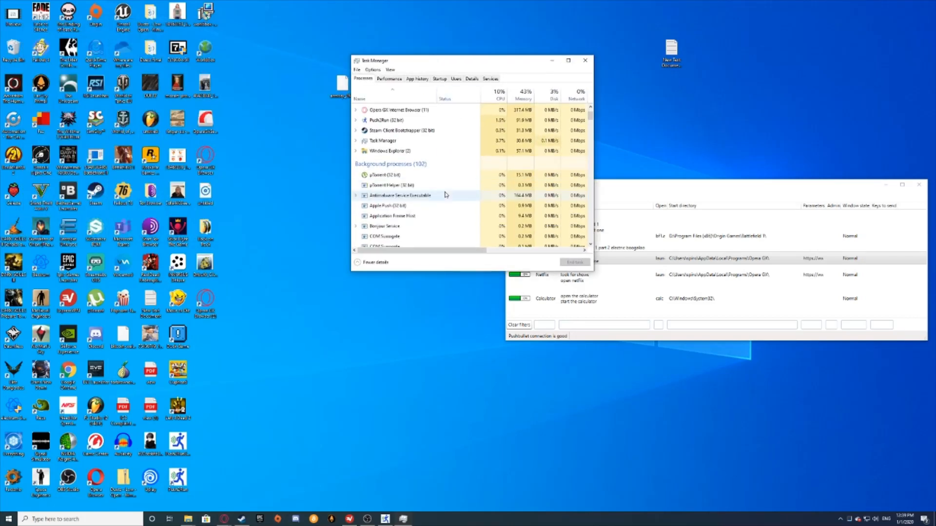
pyautogui.scroll(-2, 444, 195)
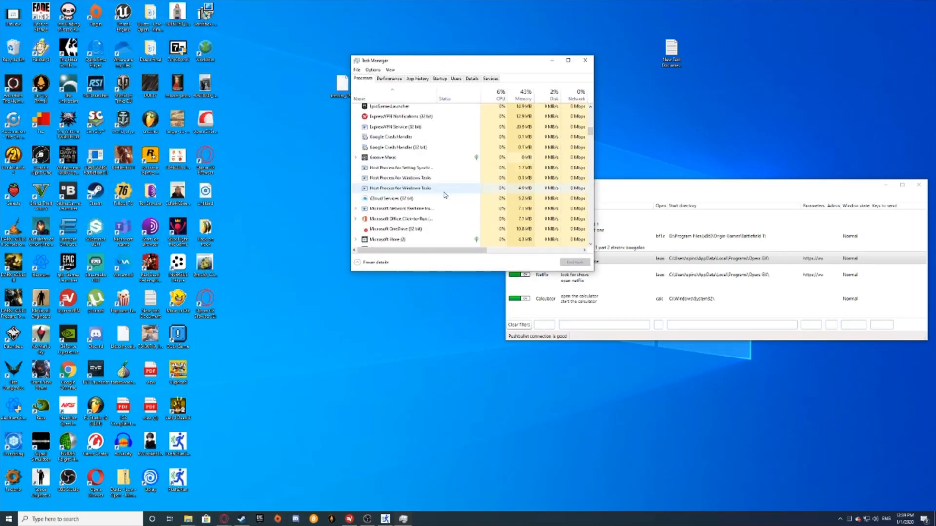
pyautogui.scroll(-8, 444, 195)
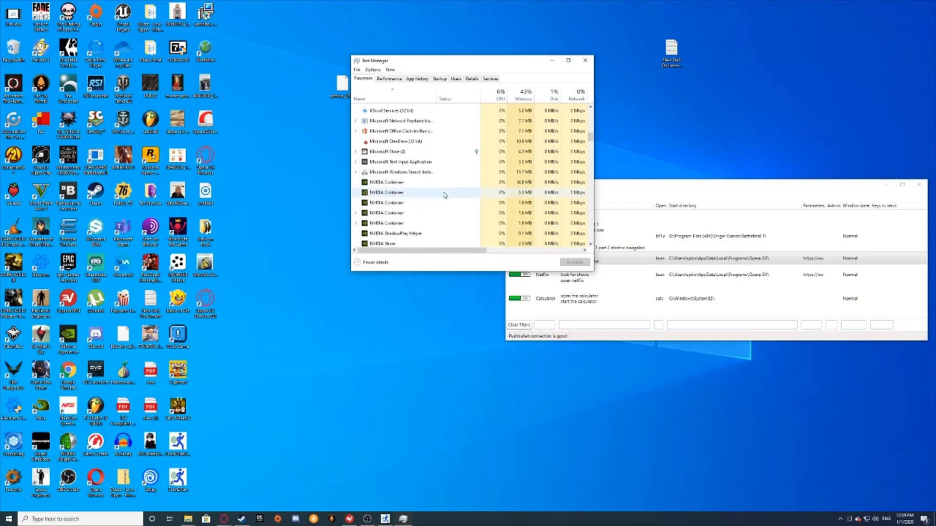
pyautogui.scroll(-7, 445, 195)
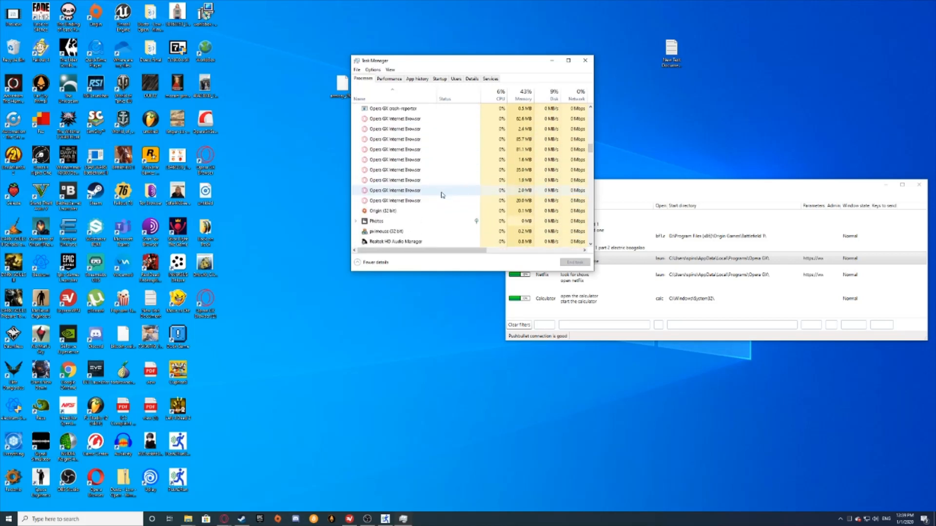
pyautogui.scroll(-2, 442, 195)
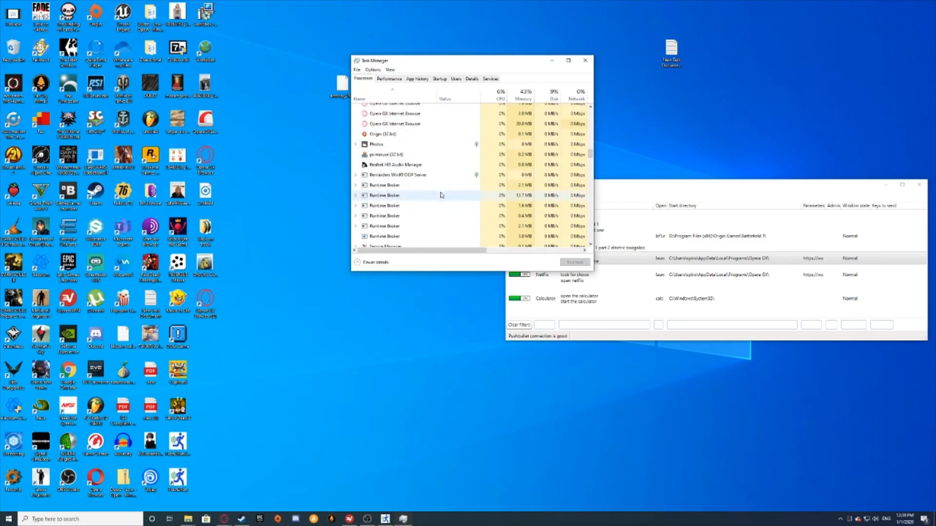
pyautogui.scroll(-2, 441, 195)
pyautogui.scroll(8, 441, 195)
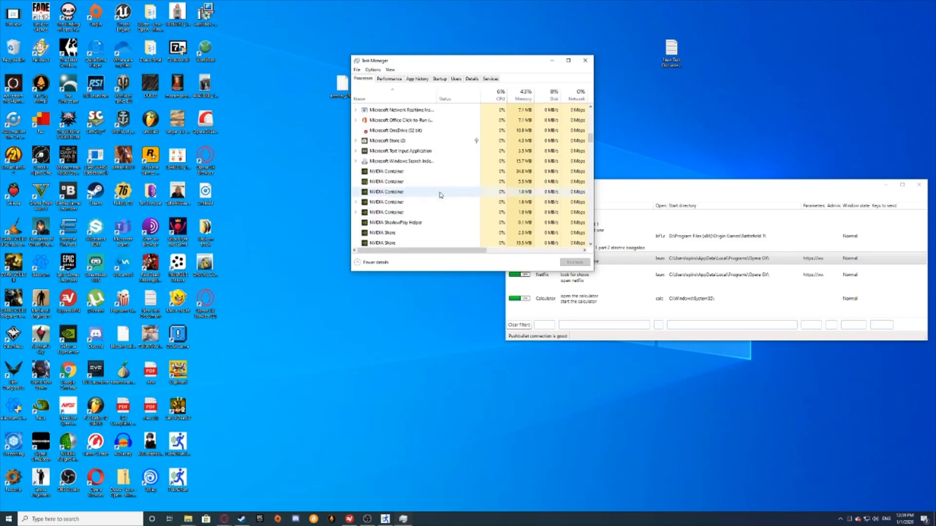
pyautogui.scroll(12, 440, 195)
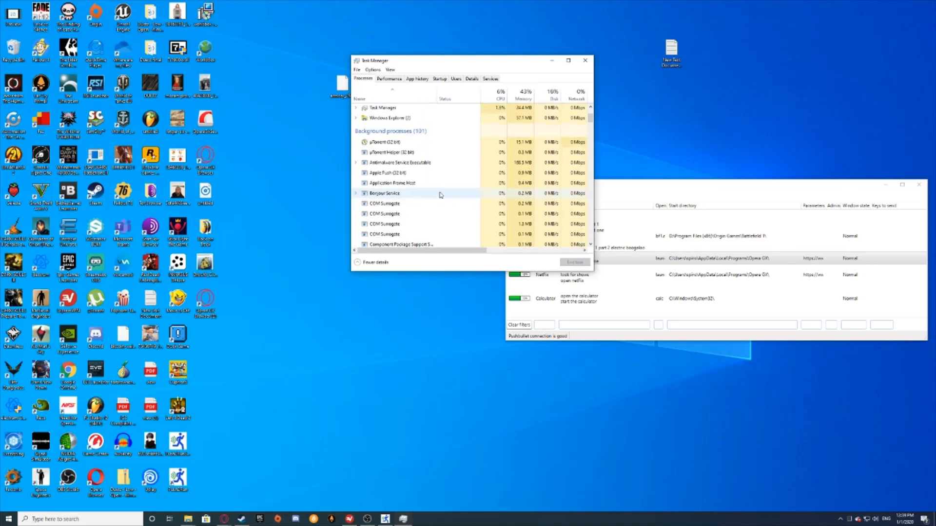
pyautogui.scroll(-10, 440, 195)
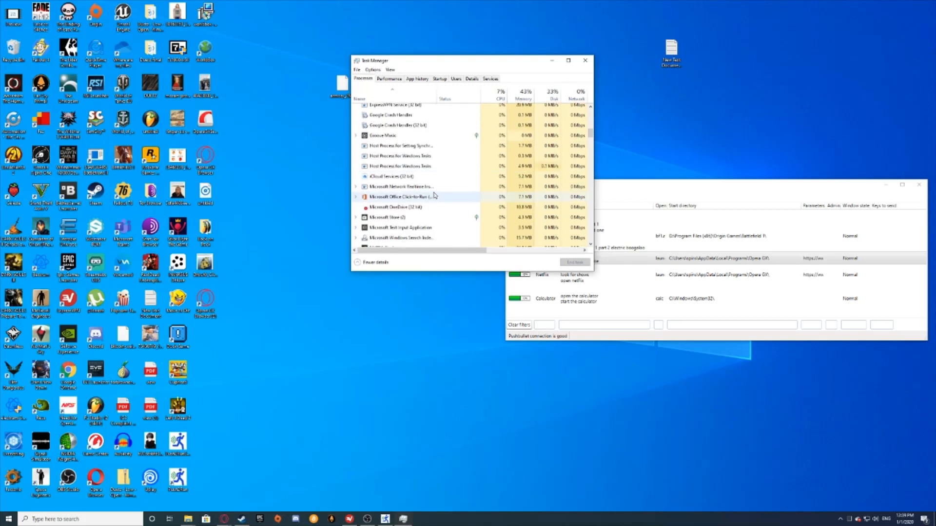
pyautogui.scroll(-5, 427, 200)
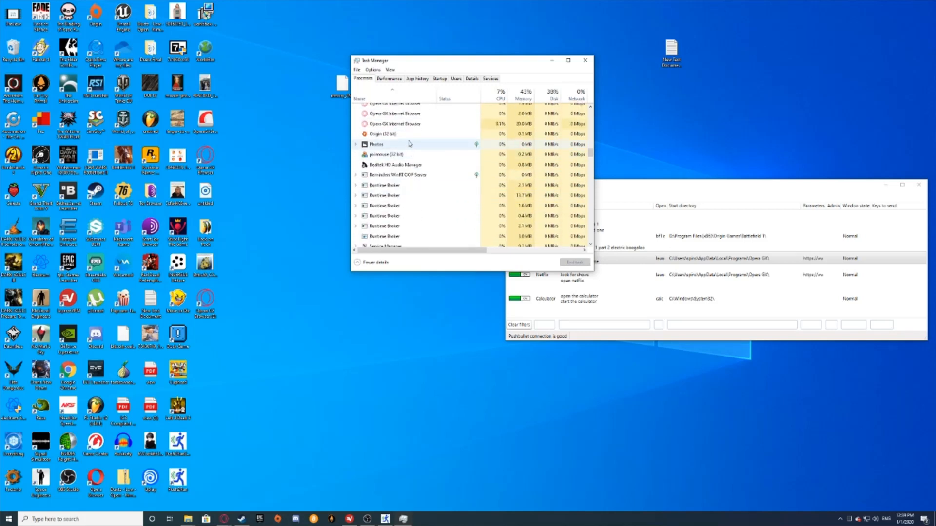
pyautogui.click(585, 61)
# - Search Windows for "Origin" and launch it
pyautogui.click(57, 521)
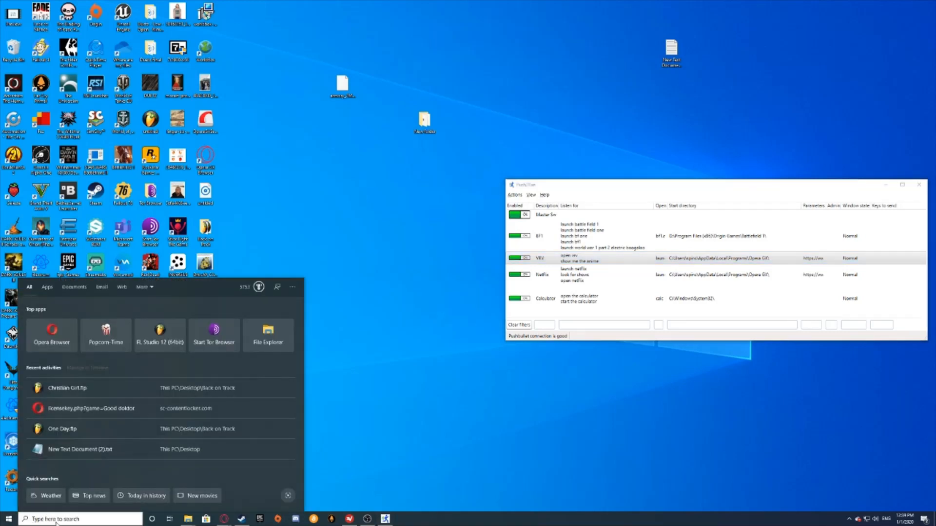
pyautogui.write('Origin')
pyautogui.press('Return')
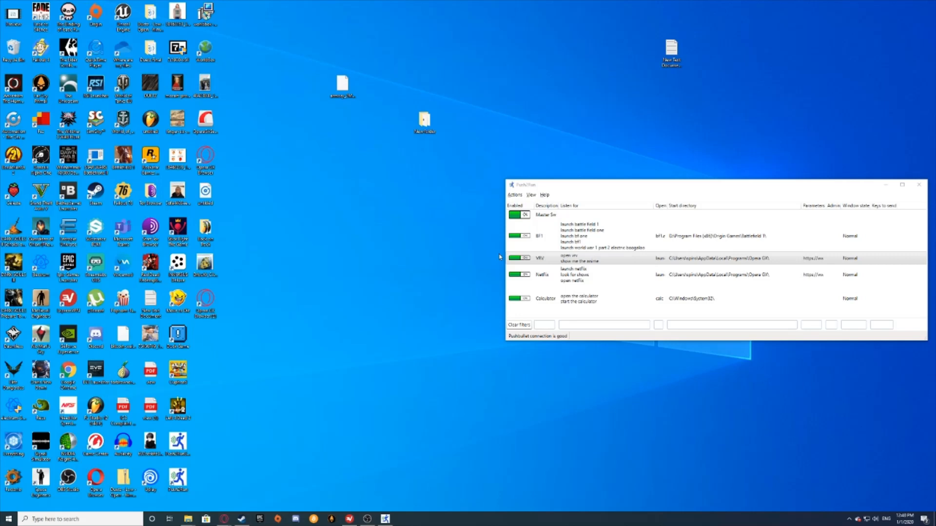
# - Check which programs are running among the hidden notification icons
pyautogui.click(848, 519)
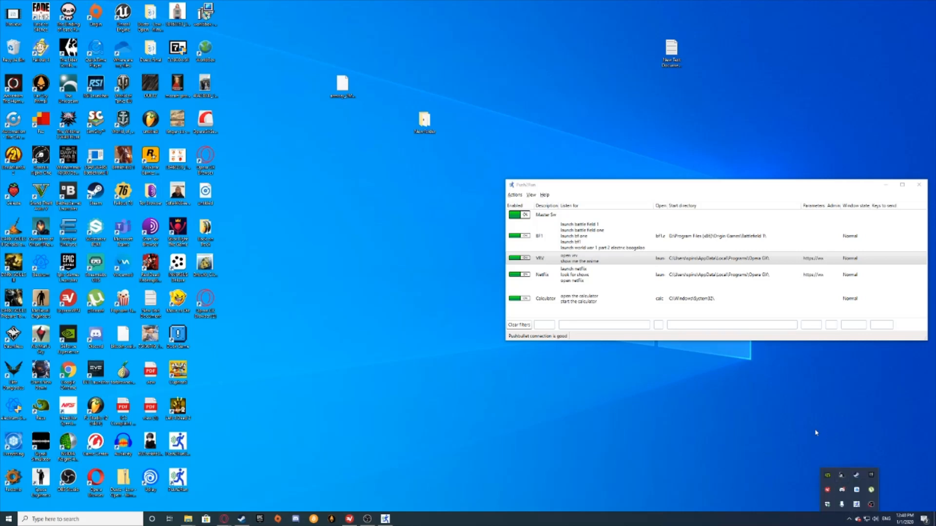
pyautogui.click(816, 433)
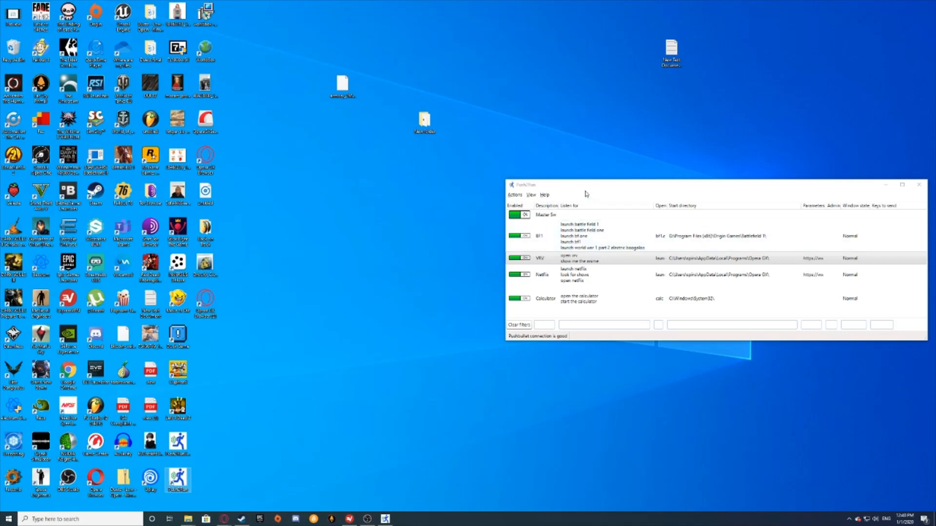
# - Move the Push2Run window closer to the desktop's centre and switch to OBS
pyautogui.moveTo(586, 190); pyautogui.dragTo(485, 194)
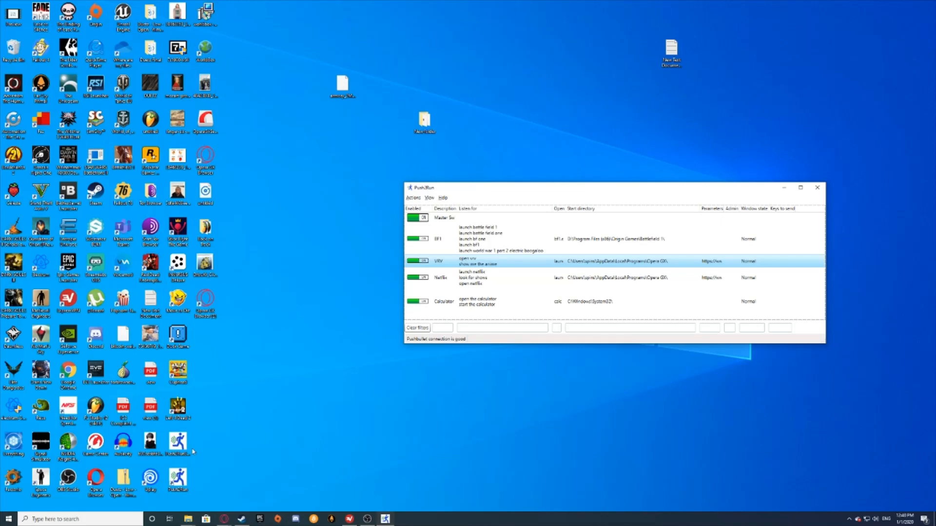
pyautogui.click(367, 519)
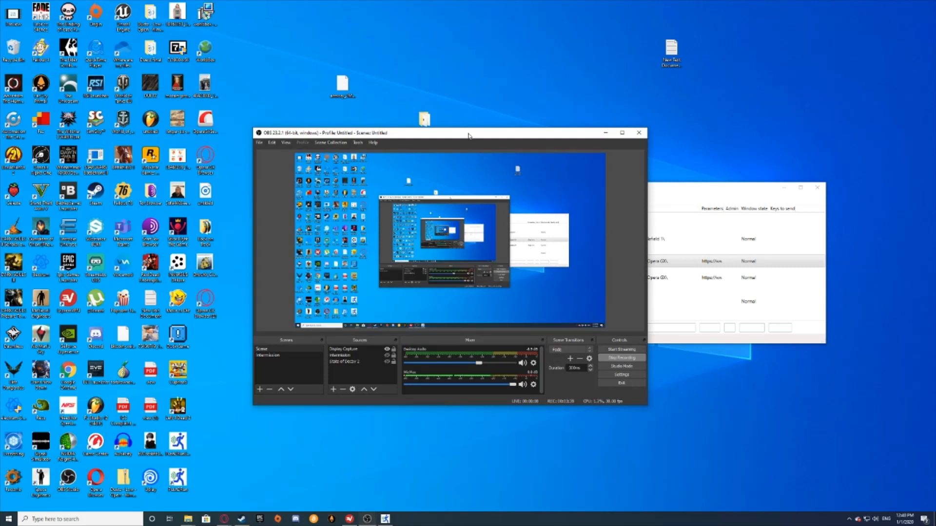